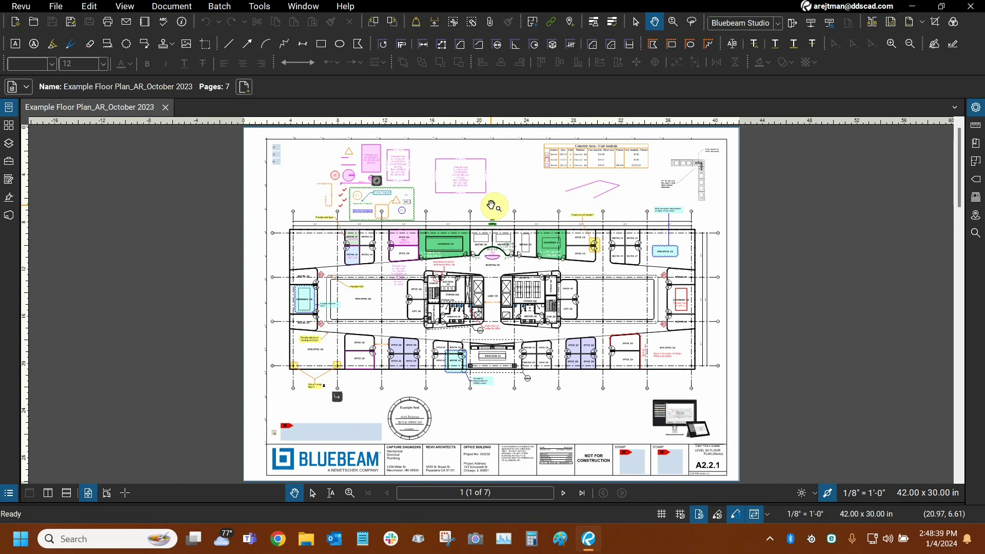
Check the region and plan in the signed-in Bluebeam account details.
left_click(848, 9)
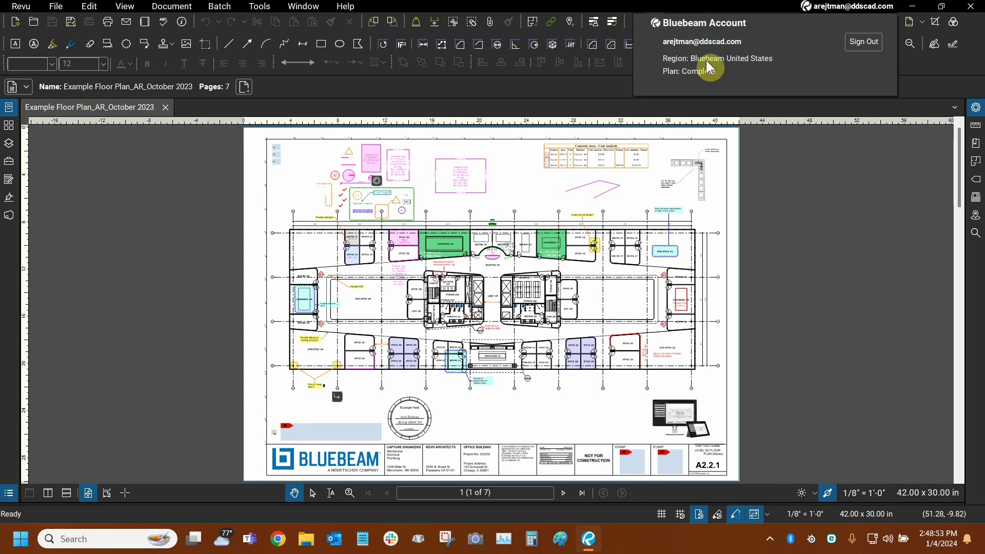
left_click(493, 205)
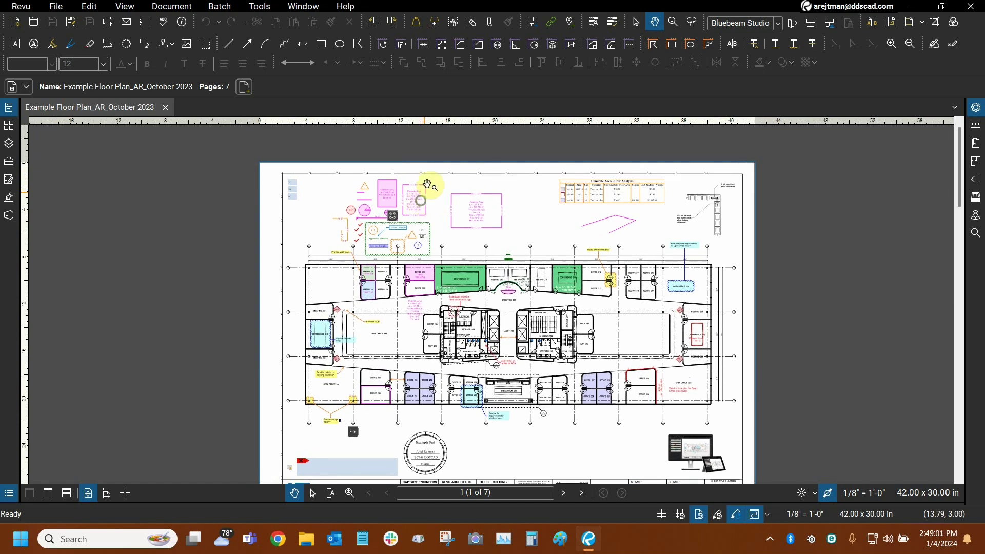
Start Multiply on the large Concrete Area rectangle with the 34'-1 1/4" width and set the copy distance to 5'-0".
scroll(420, 179, "up", 2)
scroll(419, 180, "up", 4)
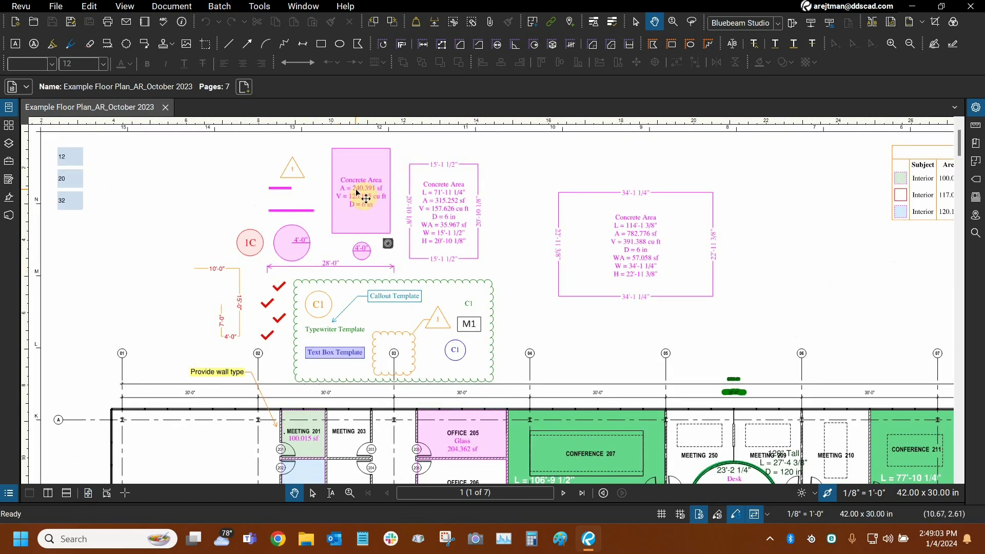
scroll(241, 174, "up", 1)
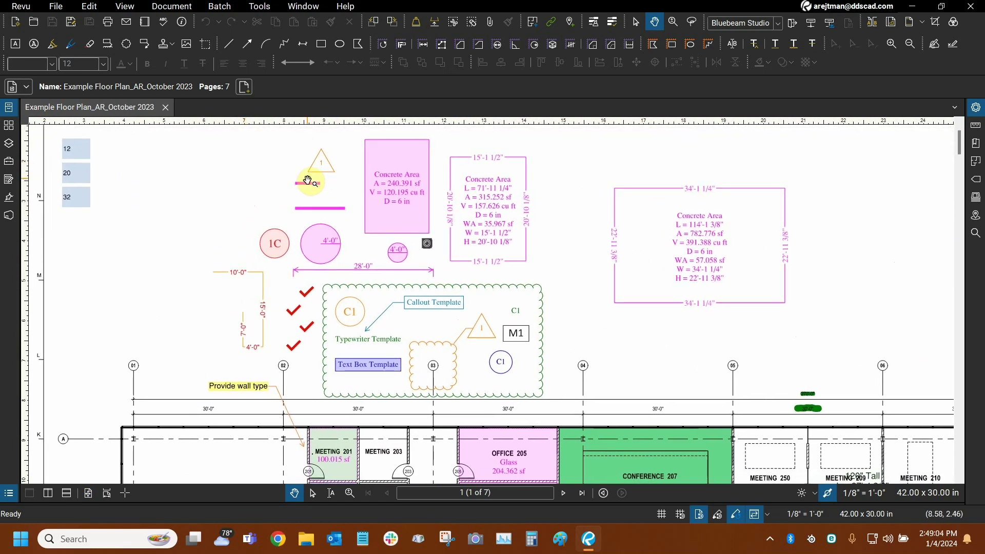
left_click(719, 248)
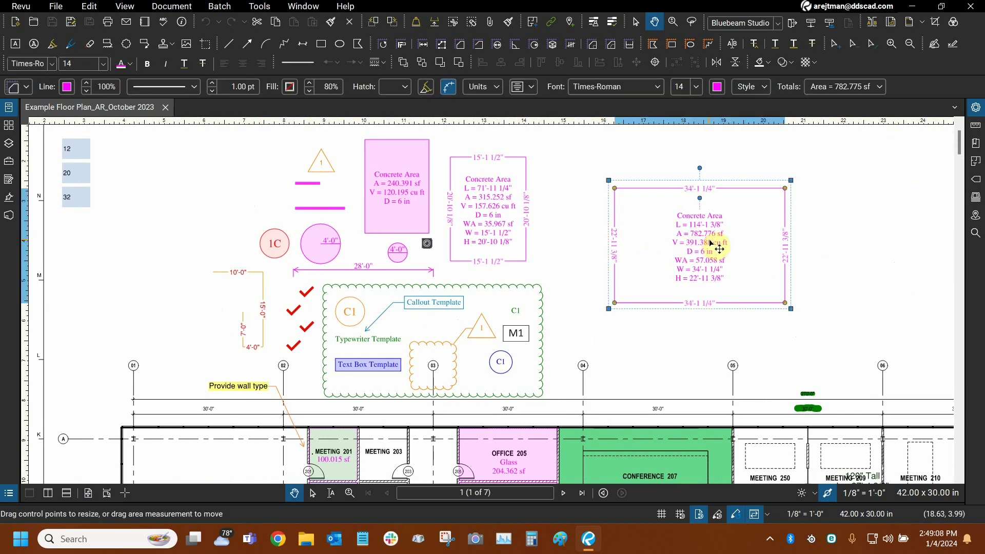
right_click(711, 243)
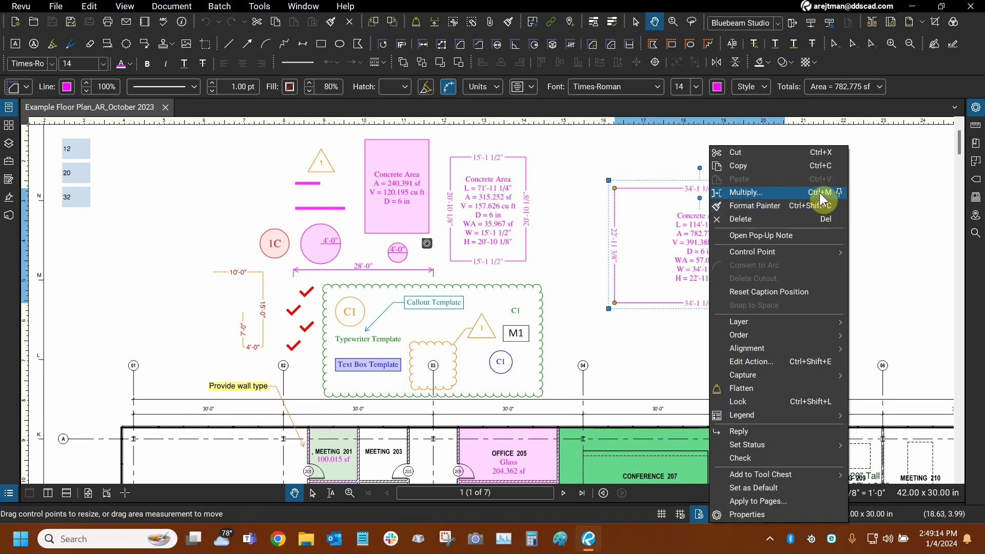
left_click(772, 193)
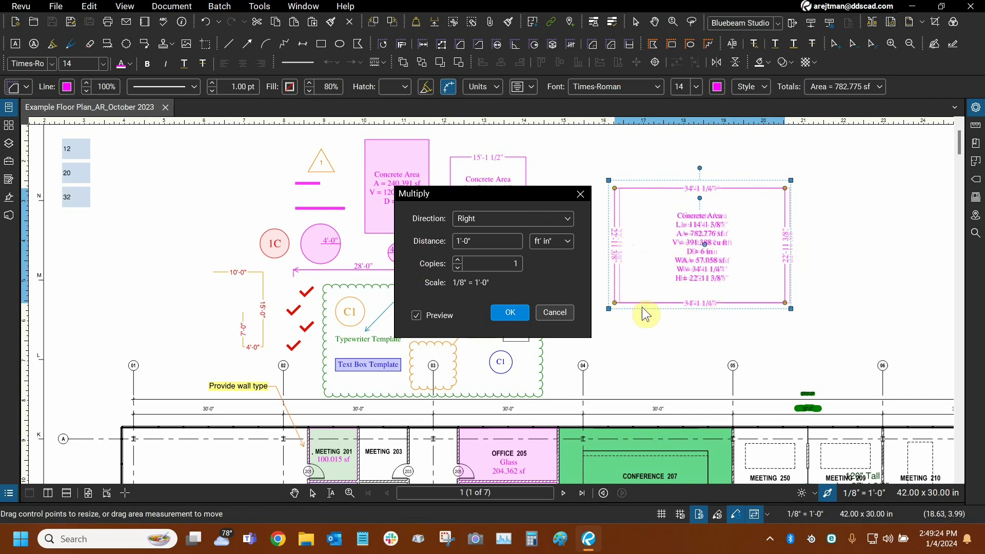
left_click(485, 246)
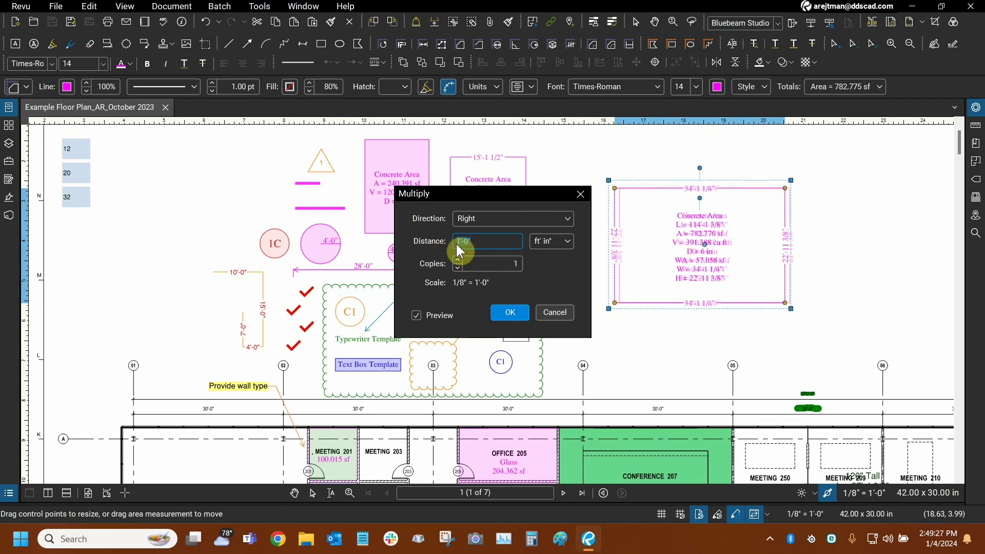
left_click(463, 243)
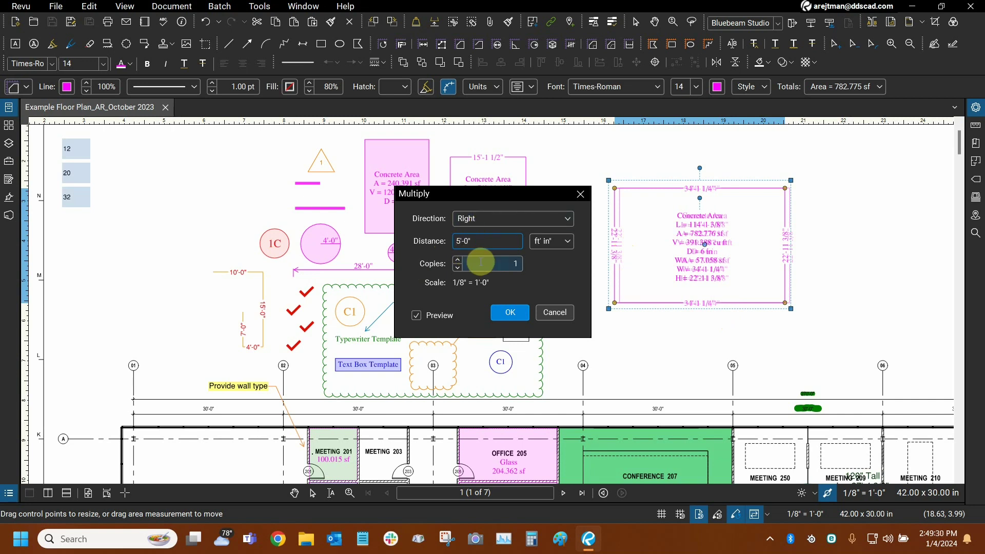
type("5")
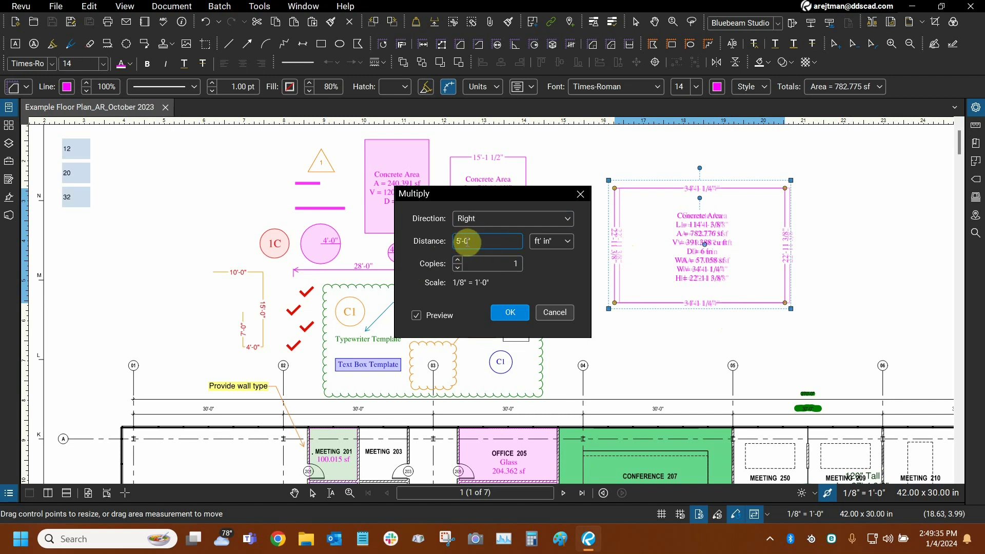
left_click(565, 250)
left_click(565, 250)
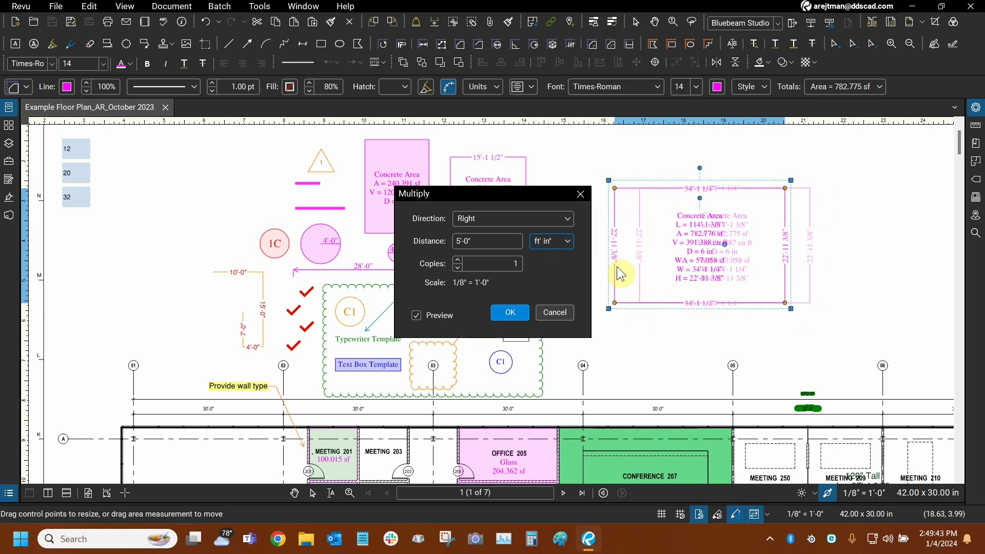
Toggle the copy preview off and on, and try the Left, Up and Down directions for the copy.
left_click(418, 319)
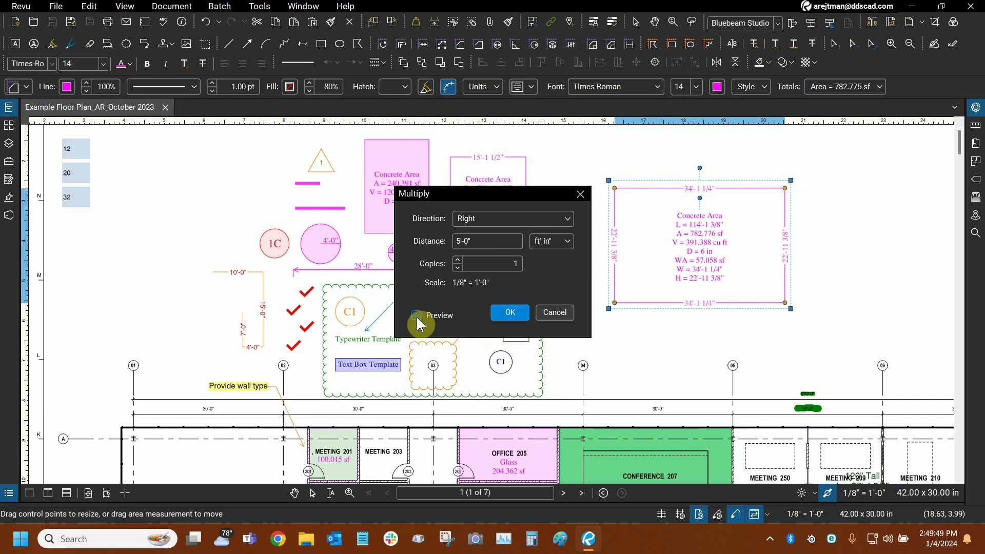
left_click(417, 315)
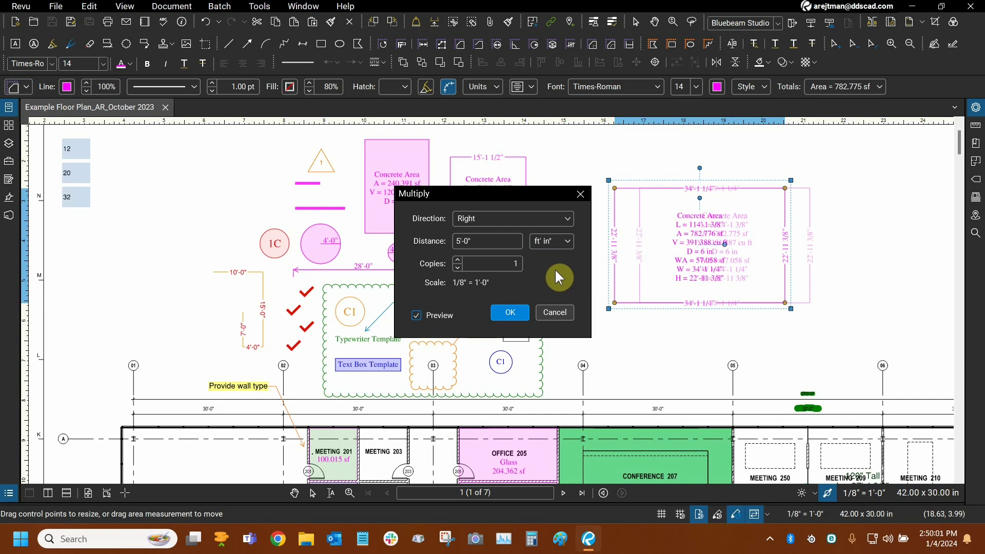
left_click(469, 221)
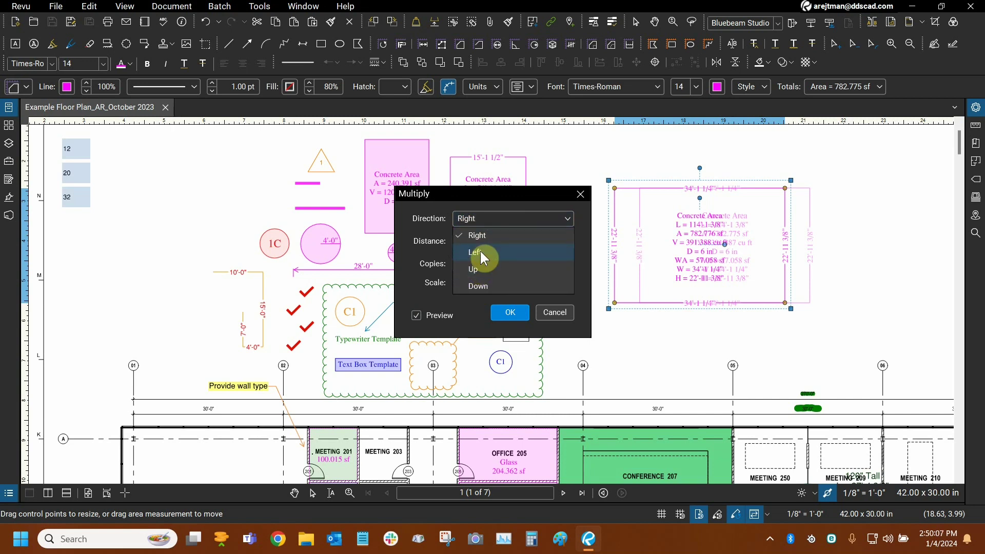
left_click(483, 253)
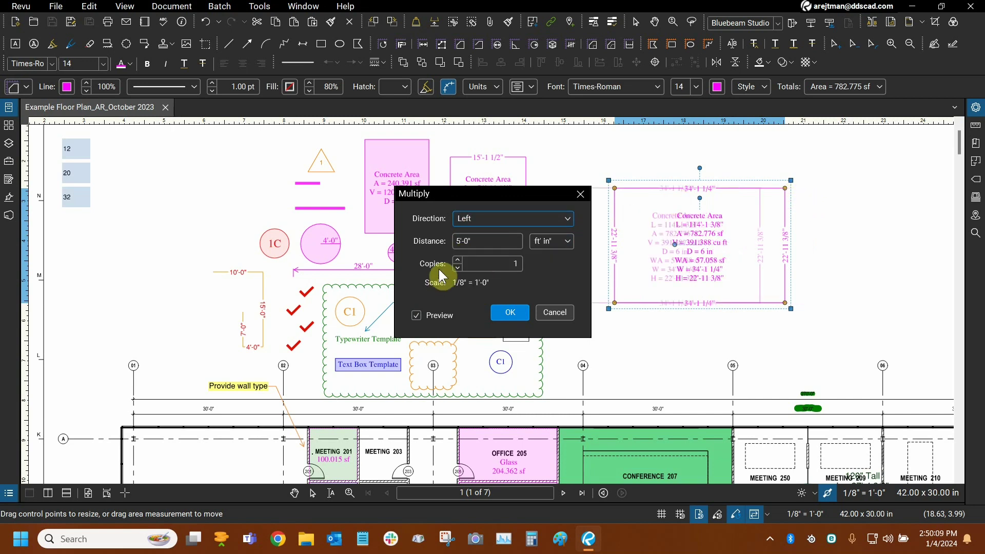
left_click(497, 218)
left_click(478, 264)
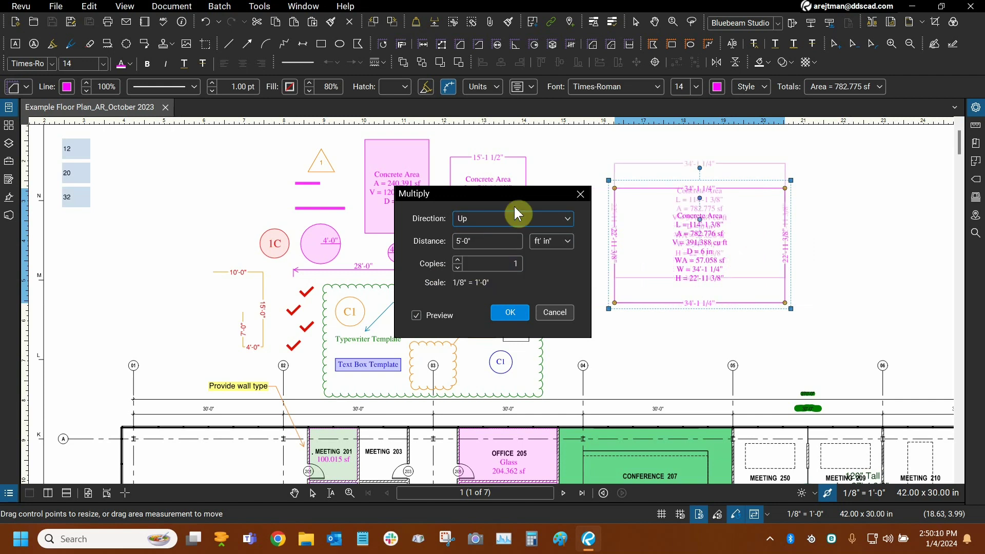
left_click(507, 220)
left_click(473, 285)
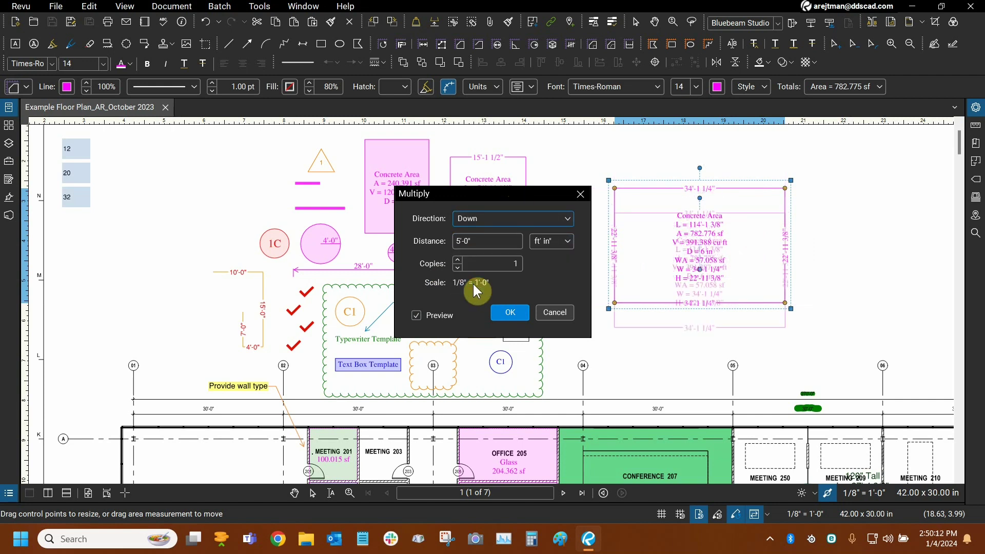
Review the available distance units and set the copy direction back to Right.
left_click(461, 244)
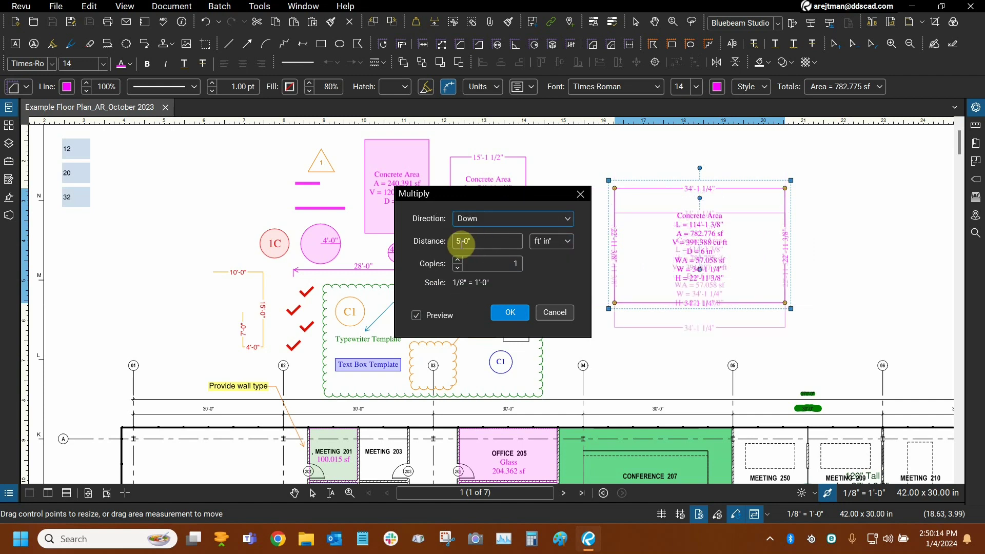
left_click(566, 250)
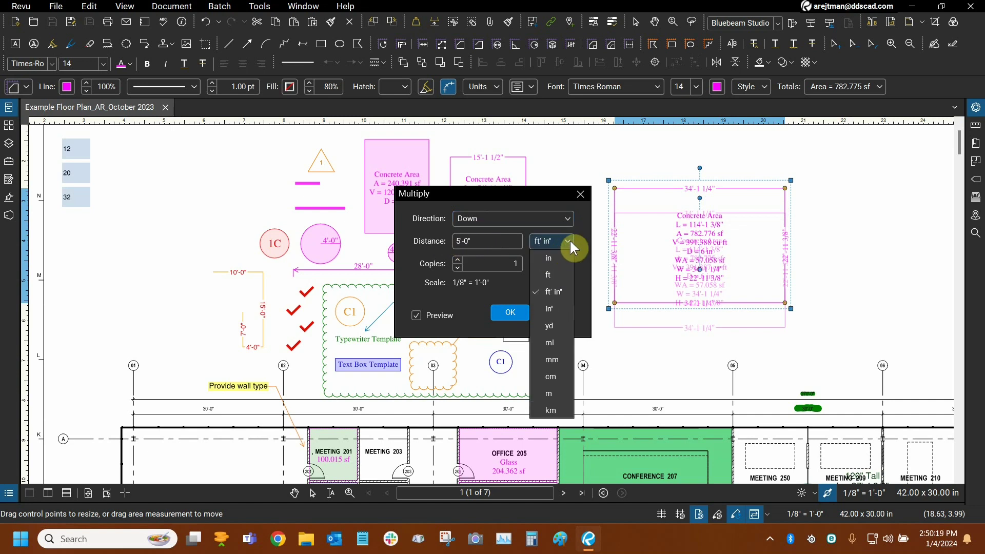
left_click(575, 244)
left_click(484, 266)
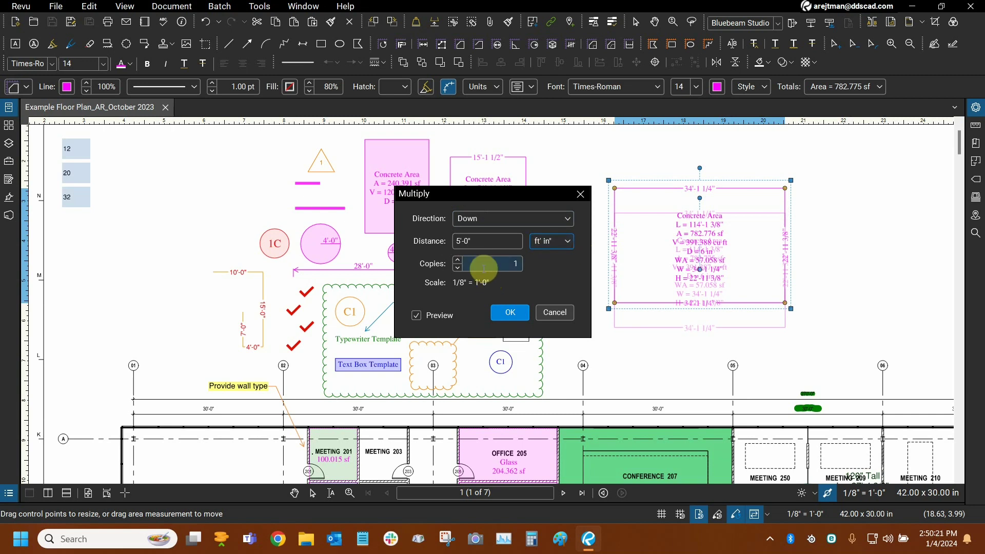
left_click(494, 212)
left_click(484, 237)
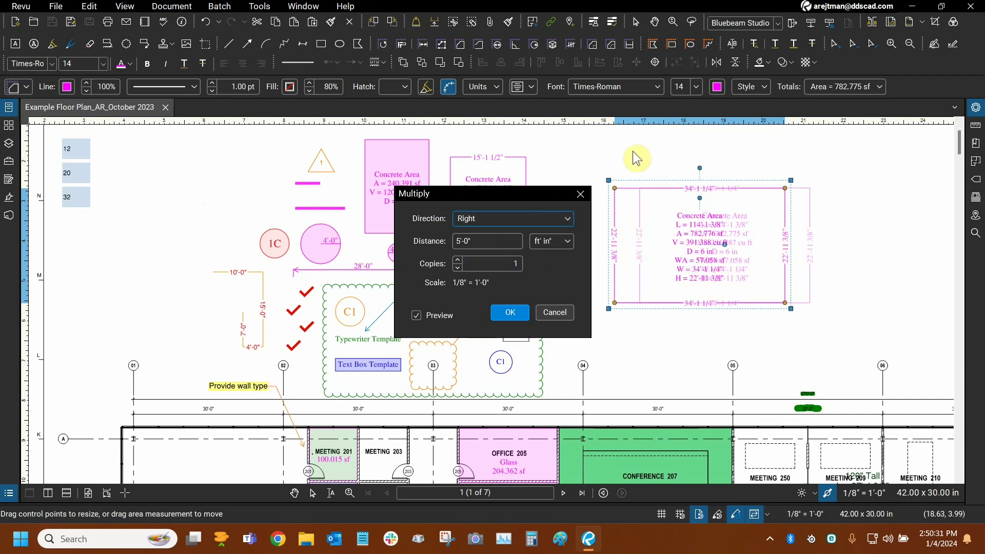
left_click(592, 159)
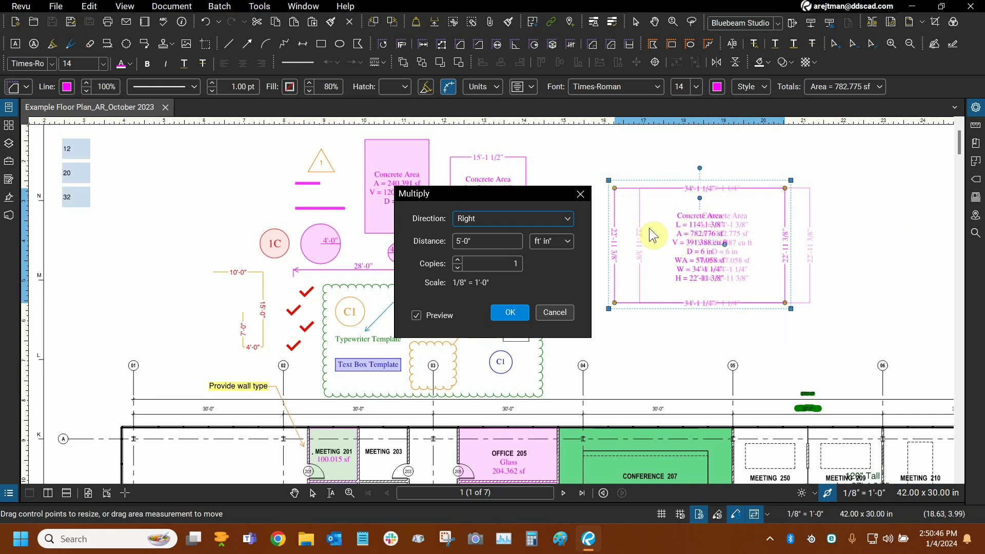
Set the number of copies to 5.
left_click(458, 260)
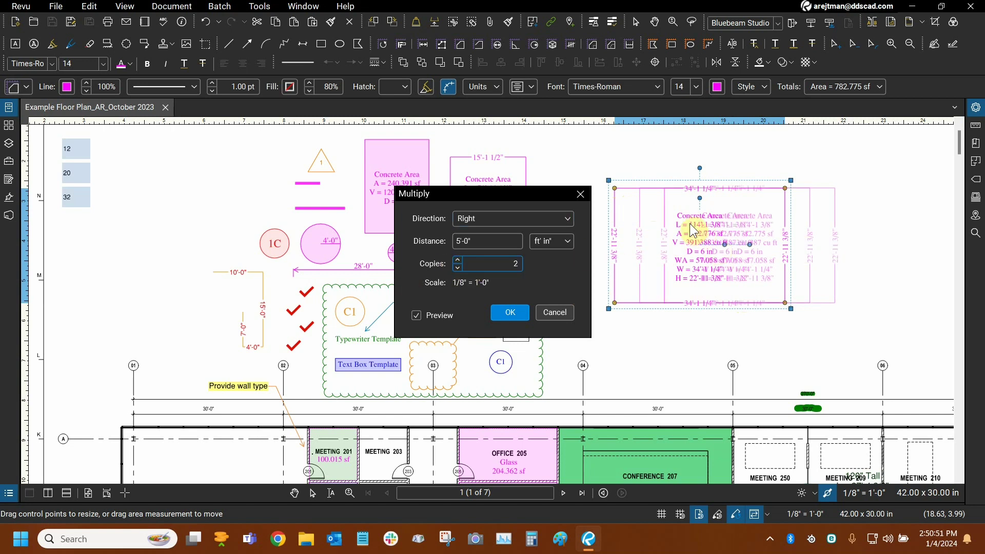
left_click(458, 260)
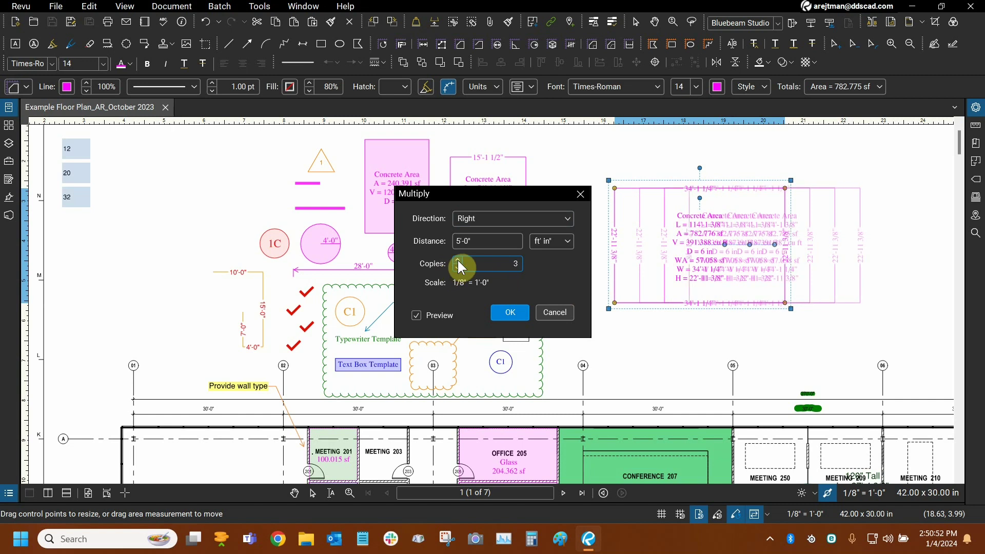
left_click(458, 260)
left_click(458, 260)
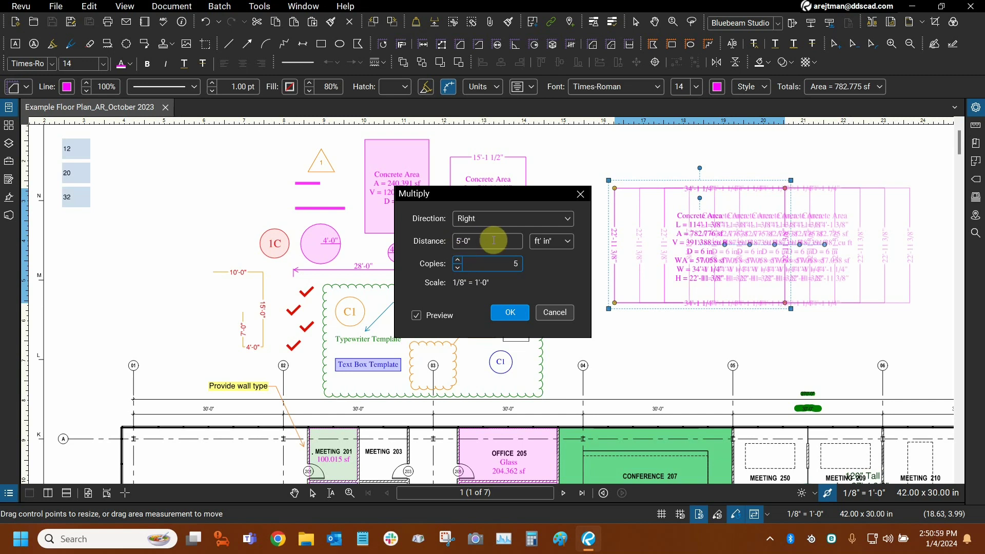
Set the distance between the copies to 7'-0", keeping the ft' in" unit.
double_click(463, 242)
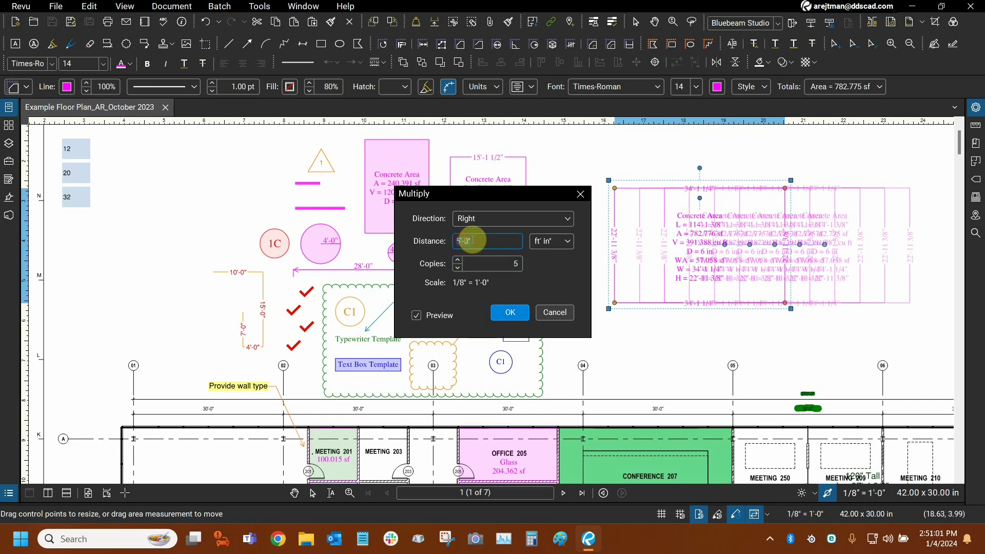
left_click(463, 245)
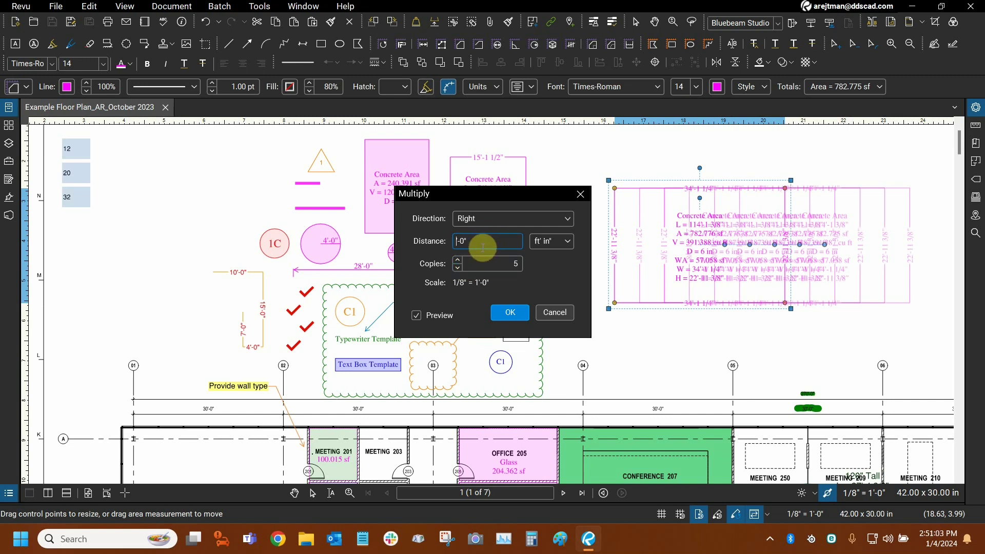
type("7")
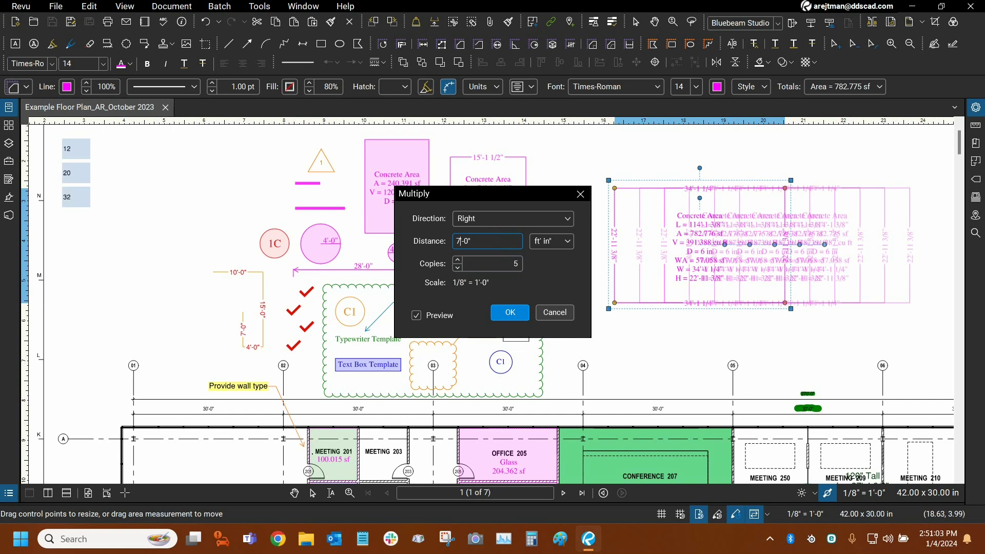
left_click(564, 242)
left_click(565, 241)
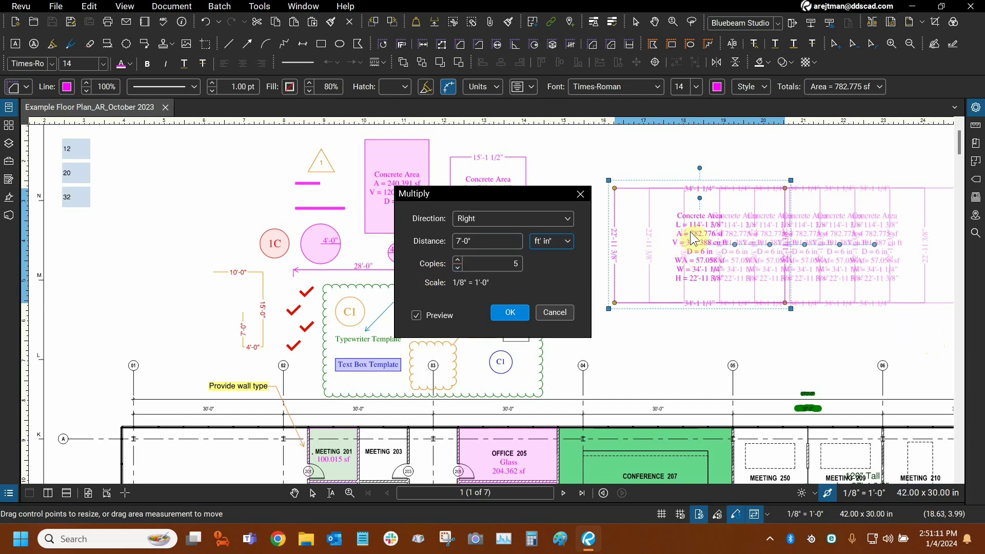
Reduce the number of copies to 3 and create the copies of the Concrete Area rectangle.
left_click(458, 268)
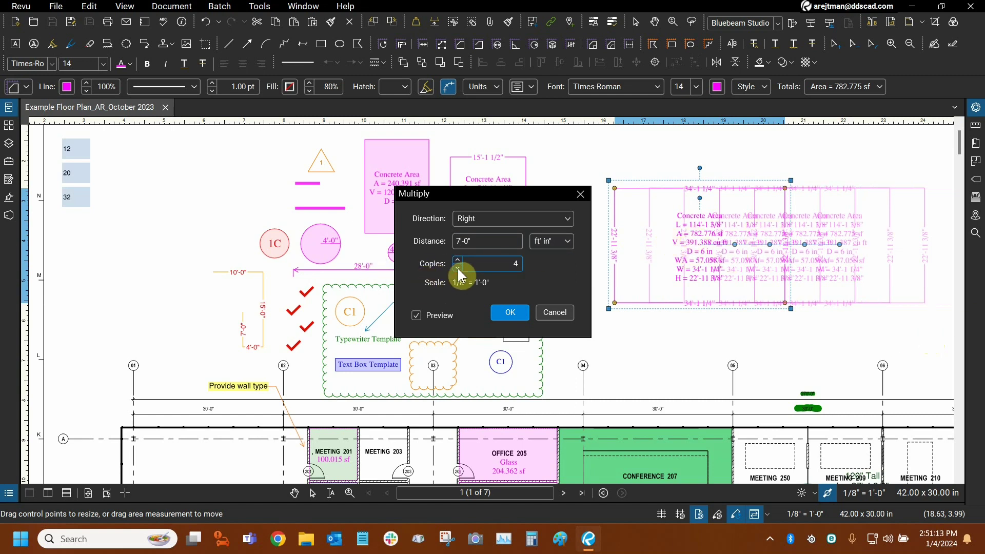
left_click(458, 268)
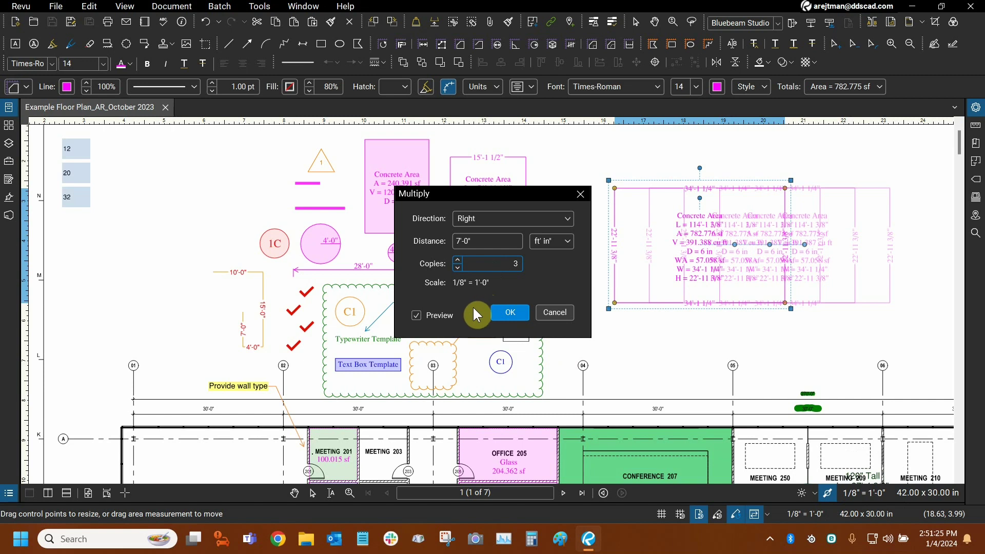
left_click(511, 321)
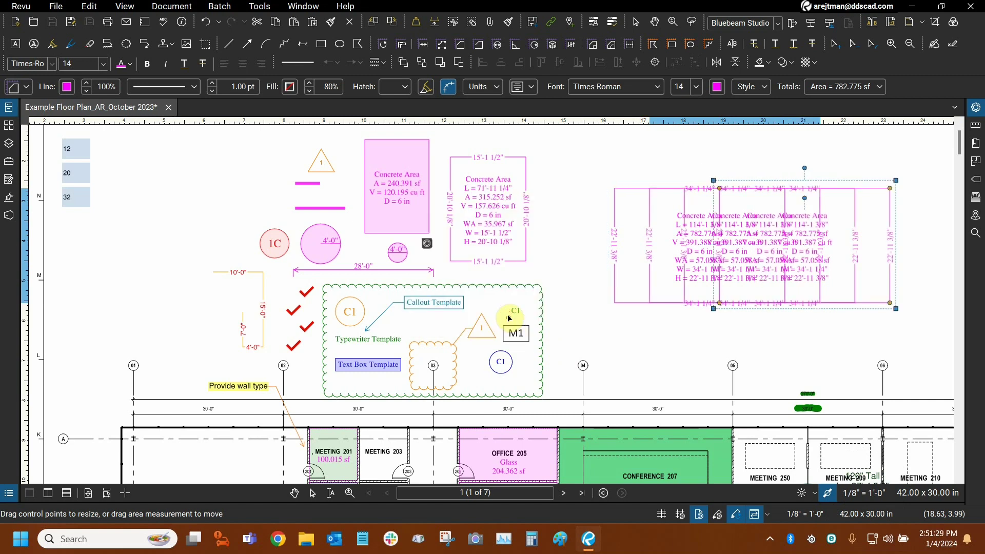
Examine the overlapping Concrete Area rectangles up close, adding the original to the selection and removing it again, and deselect everything.
key("p")
mouse_move(763, 341)
left_mouse_down()
mouse_move(614, 344)
mouse_move(542, 364)
left_mouse_up()
scroll(546, 346, "up", 2)
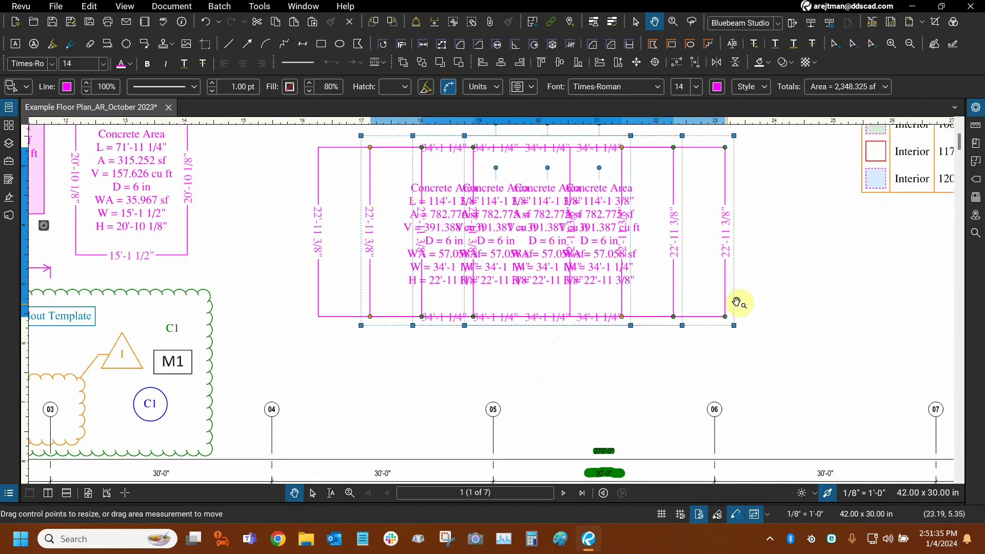
left_click(319, 234, "ctrl")
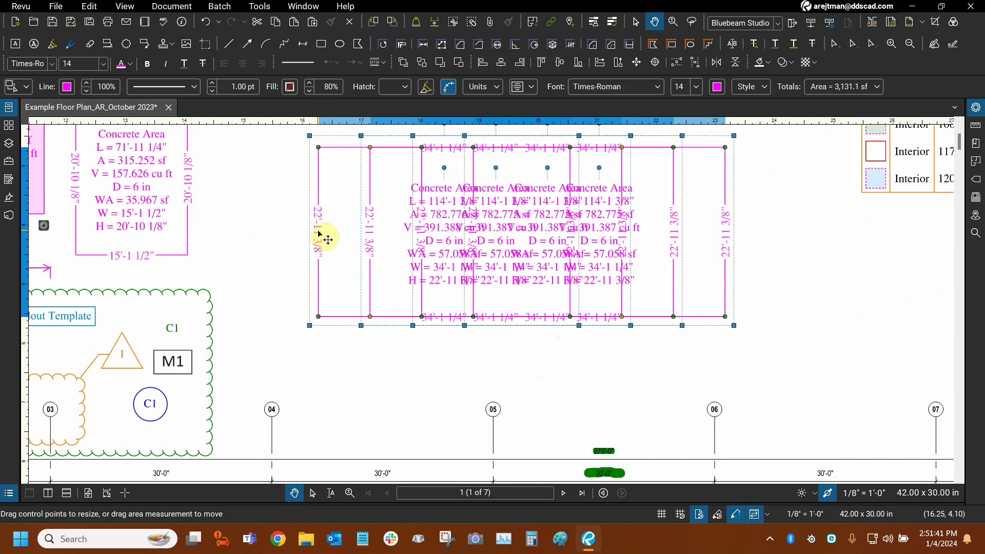
left_click(318, 233, "ctrl")
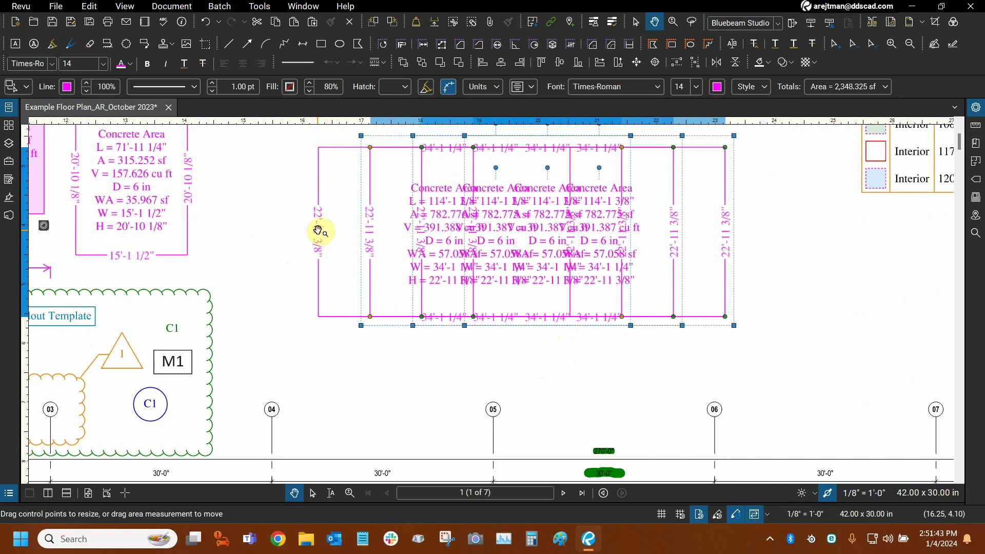
left_click(517, 402)
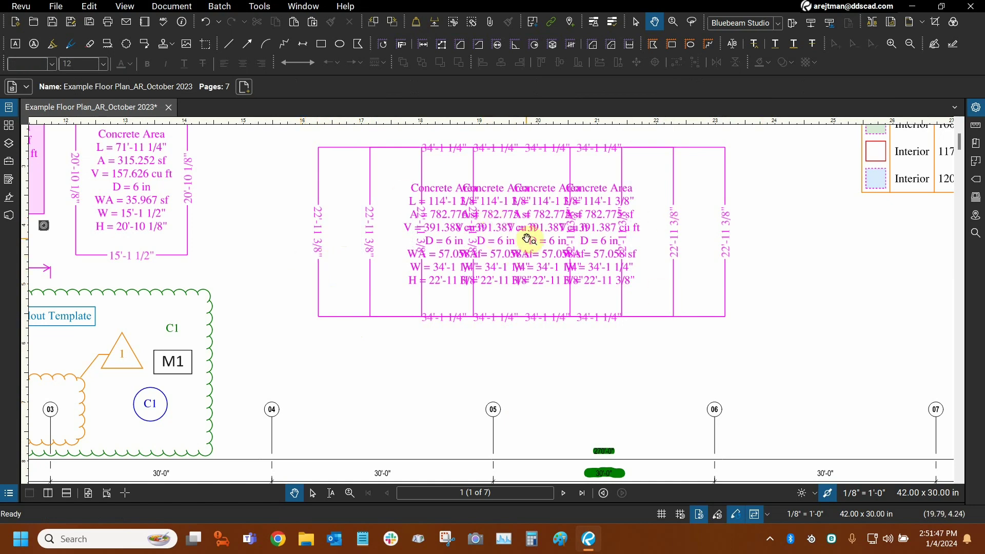
Undo the multiplied copies of the large Concrete Area rectangle.
left_click_drag(407, 281, 506, 338)
left_click(206, 23)
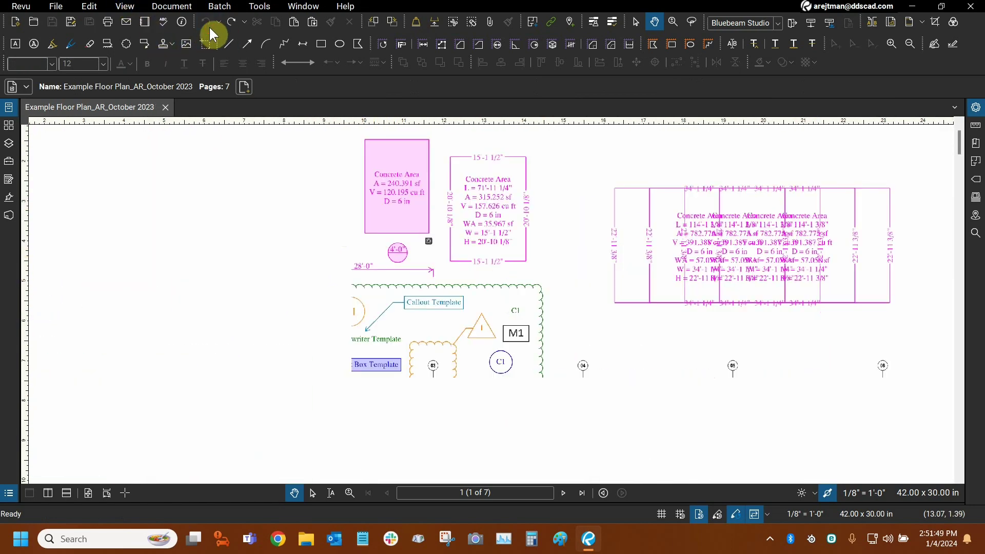
left_click(207, 23)
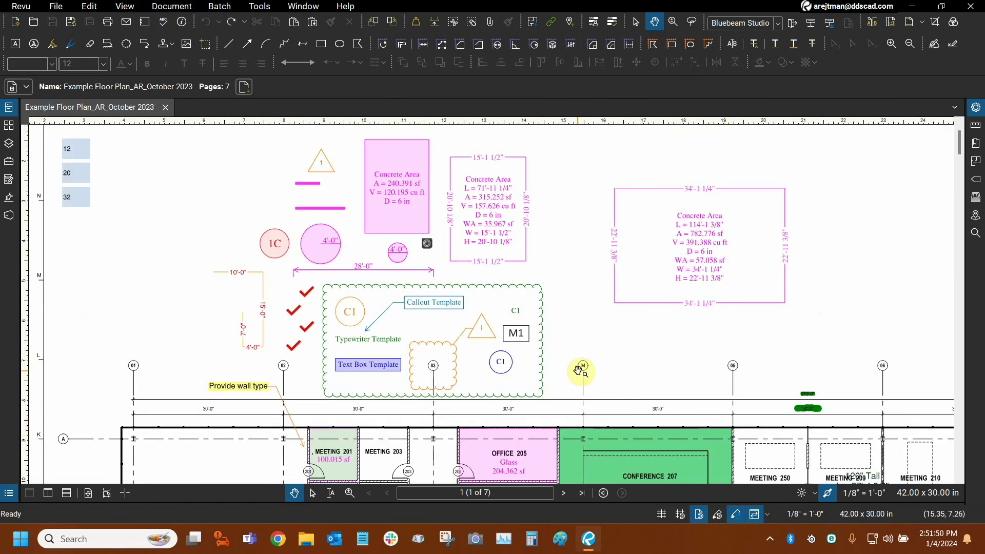
Copy the orange triangle markup numbered 1 above the magenta lines.
left_click(319, 163)
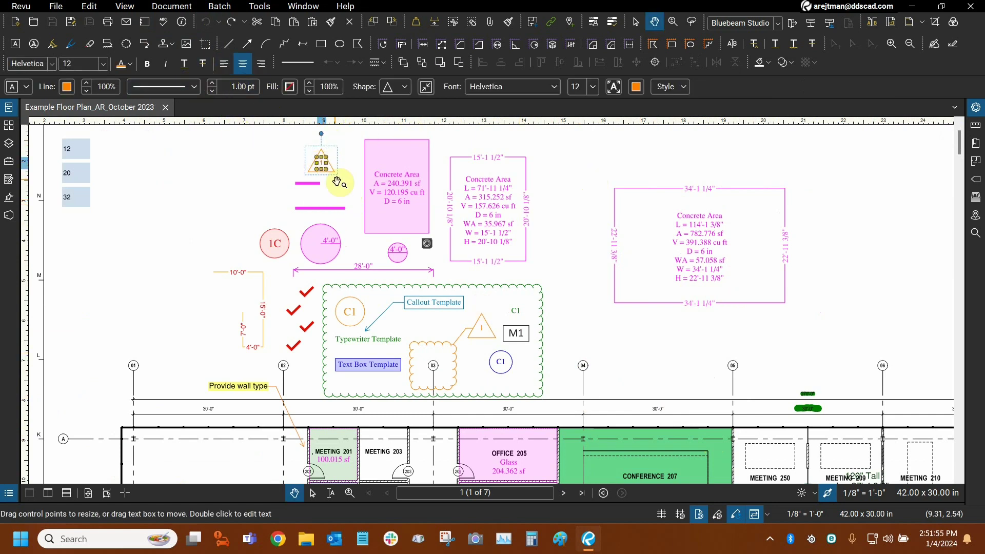
right_click(324, 168)
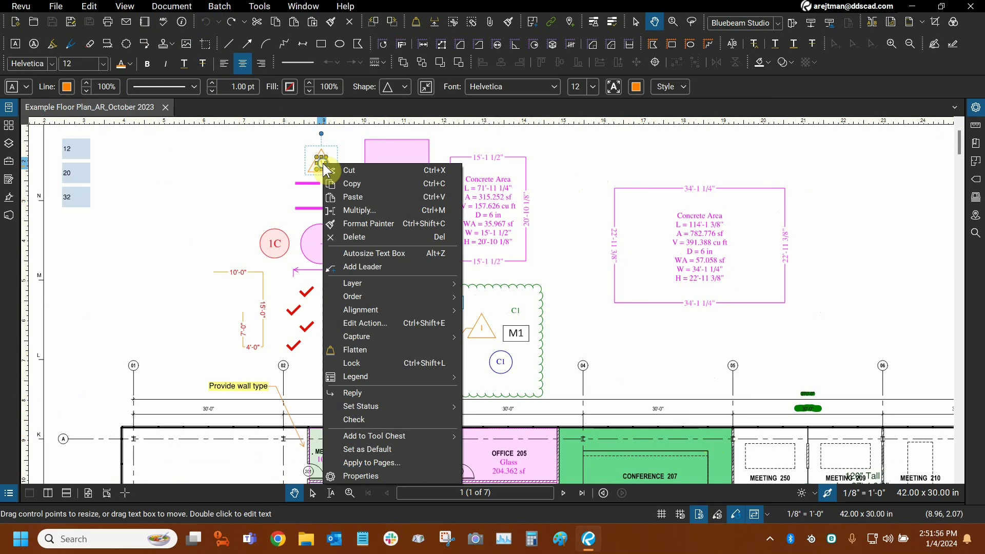
left_click(370, 182)
Delete the large 34'-1 1/4" wide Concrete Area rectangle from the floor plan.
left_click_drag(593, 218, 286, 254)
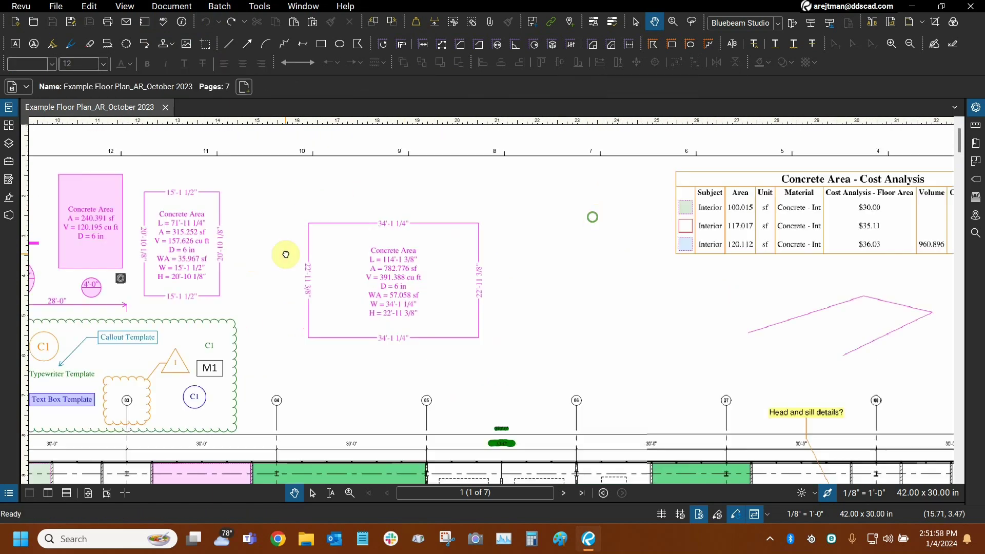
left_click(403, 287)
key("Delete")
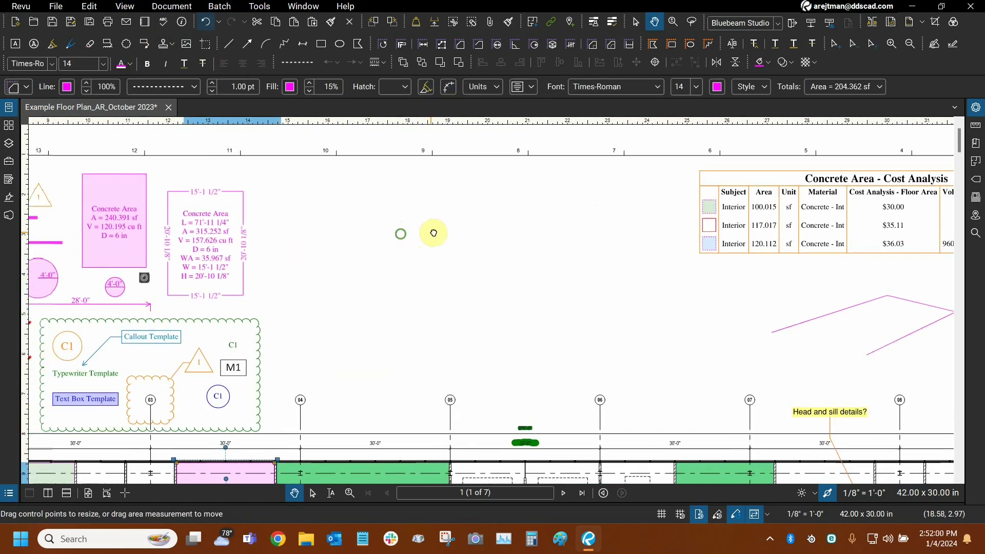
Paste the triangle into the empty area above the floor plan and move it to just above grid bubble 05.
right_click(367, 209)
left_click(397, 214)
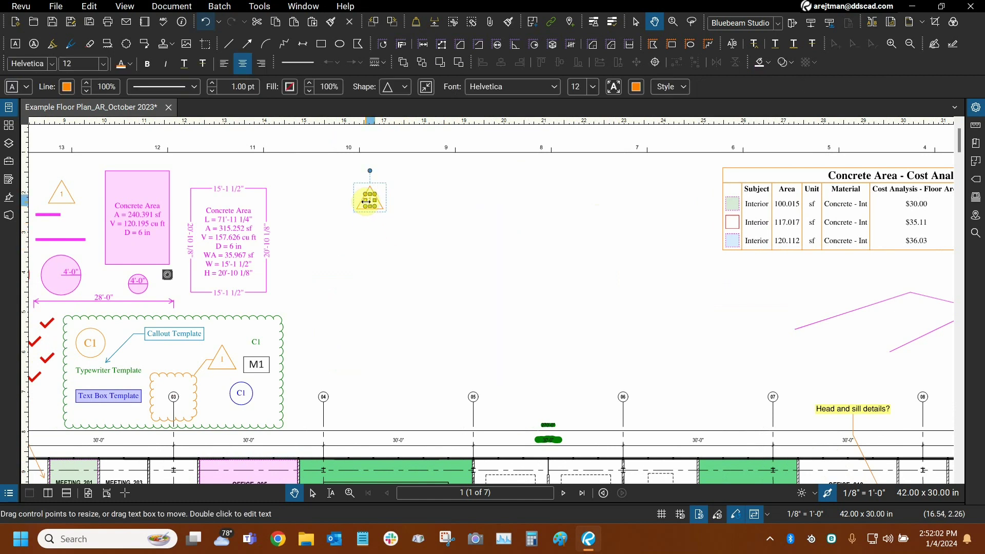
key("ctrl+v")
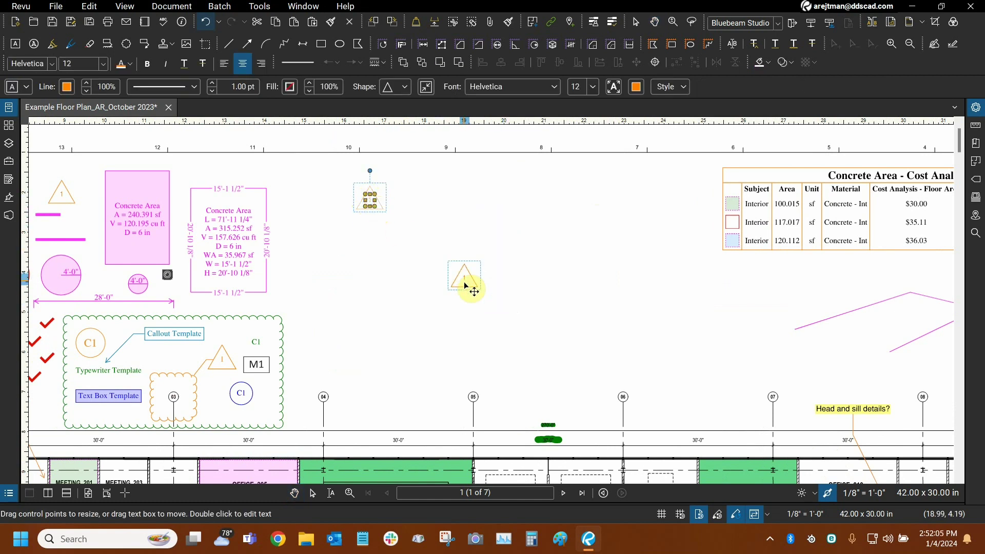
left_click_drag(470, 285, 471, 286)
left_click(582, 280)
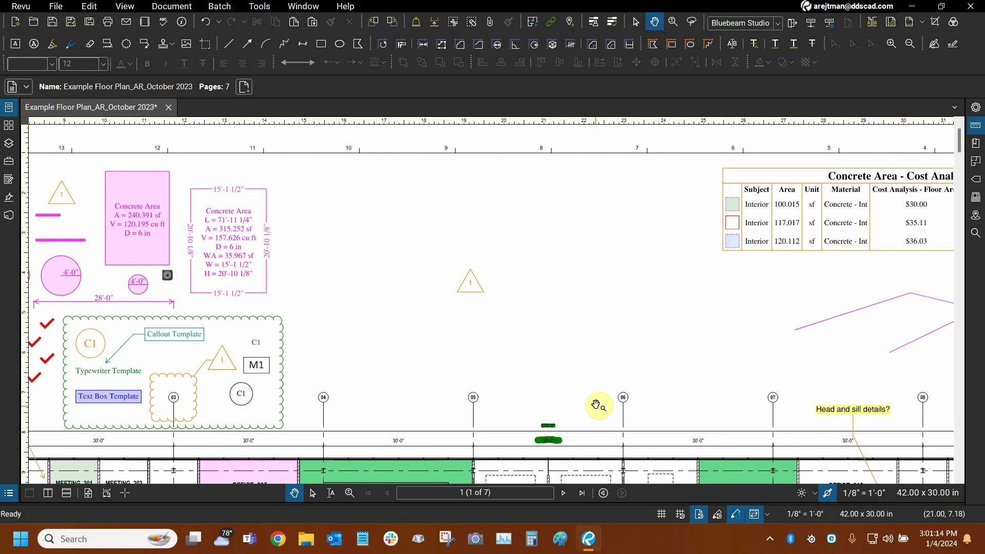
Review the preset page scales and the custom scale fields, and close the scale settings without applying them.
left_click(866, 497)
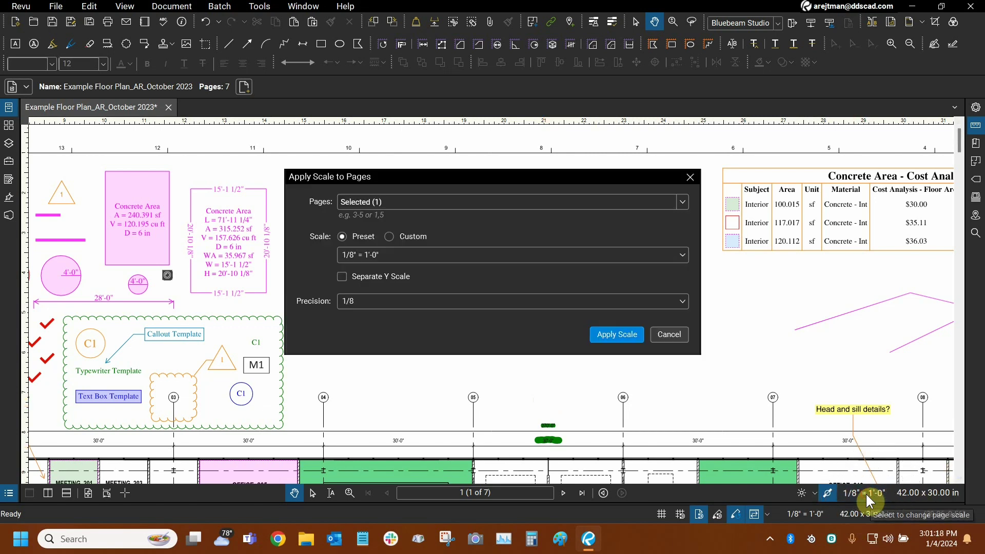
left_click(407, 253)
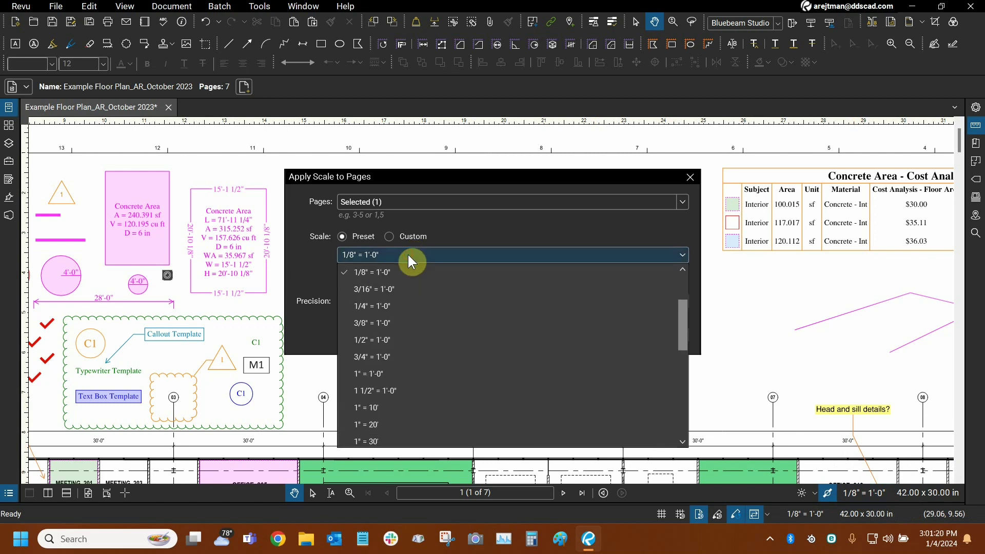
scroll(373, 277, "down", 10)
scroll(375, 298, "up", 10)
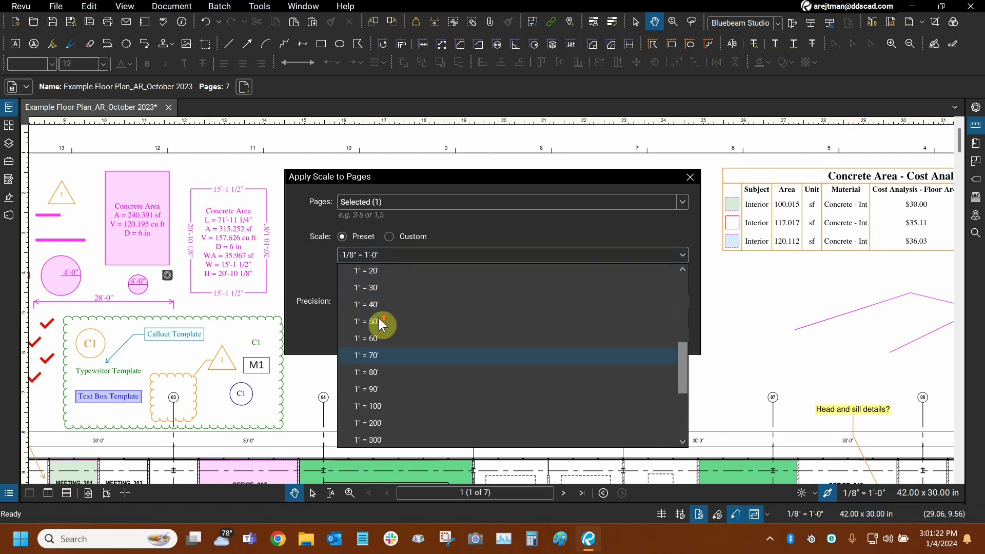
mouse_move(669, 275)
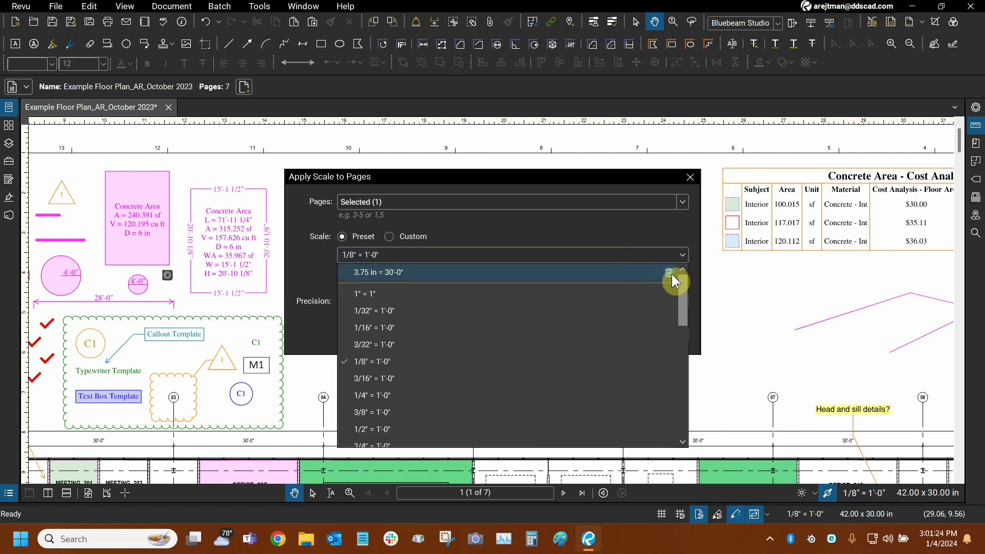
left_click(303, 274)
left_click(390, 236)
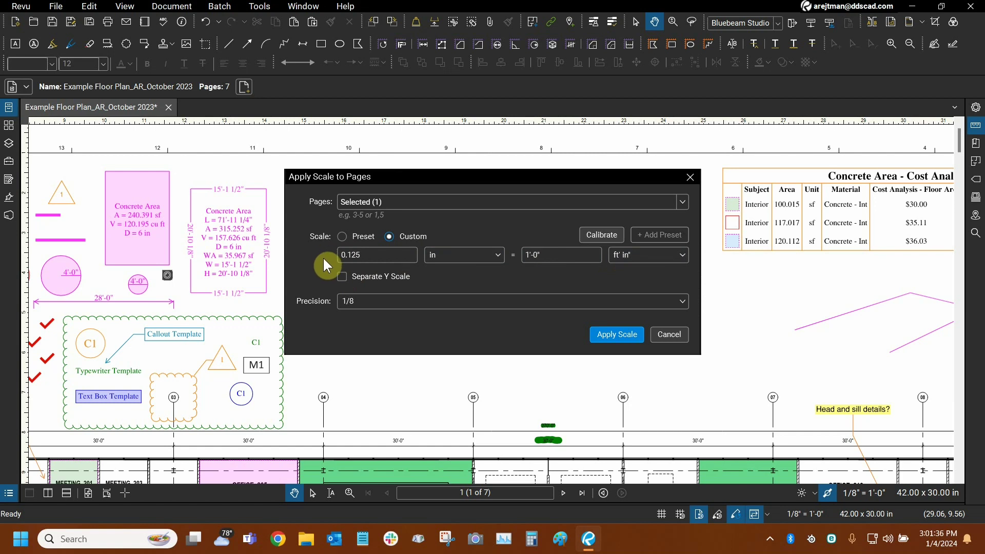
left_click(677, 334)
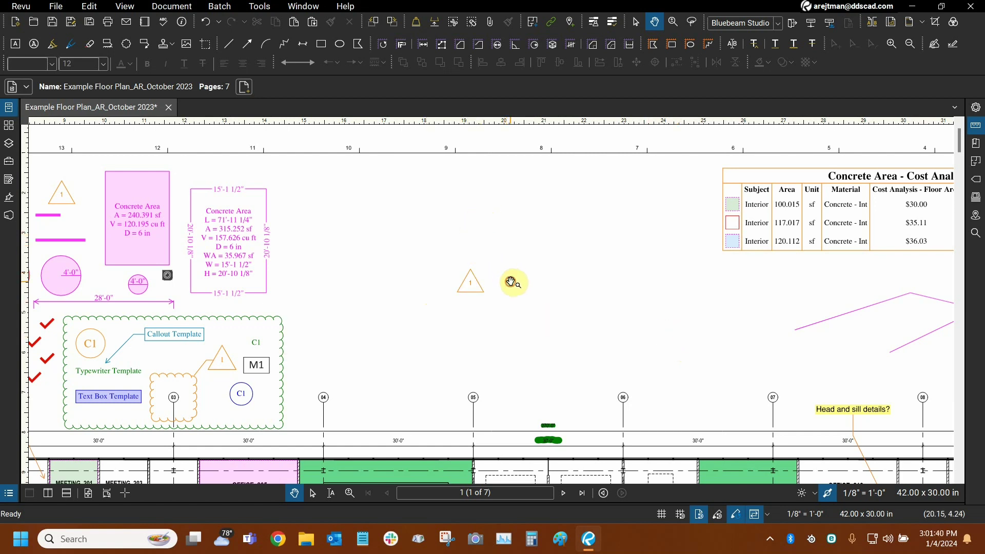
Create a blank one-page portrait document of 8.5 x 11 inches.
left_click(15, 29)
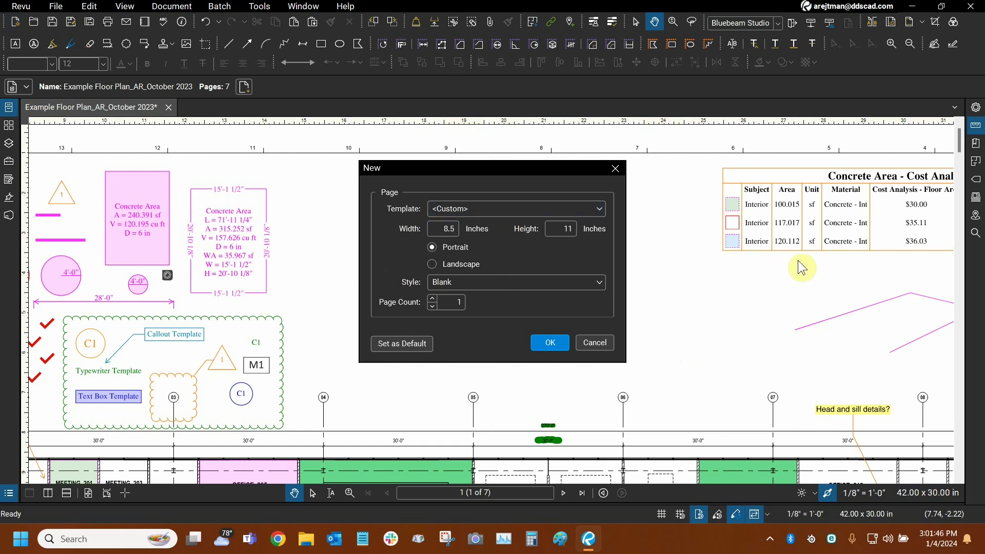
left_click(554, 341)
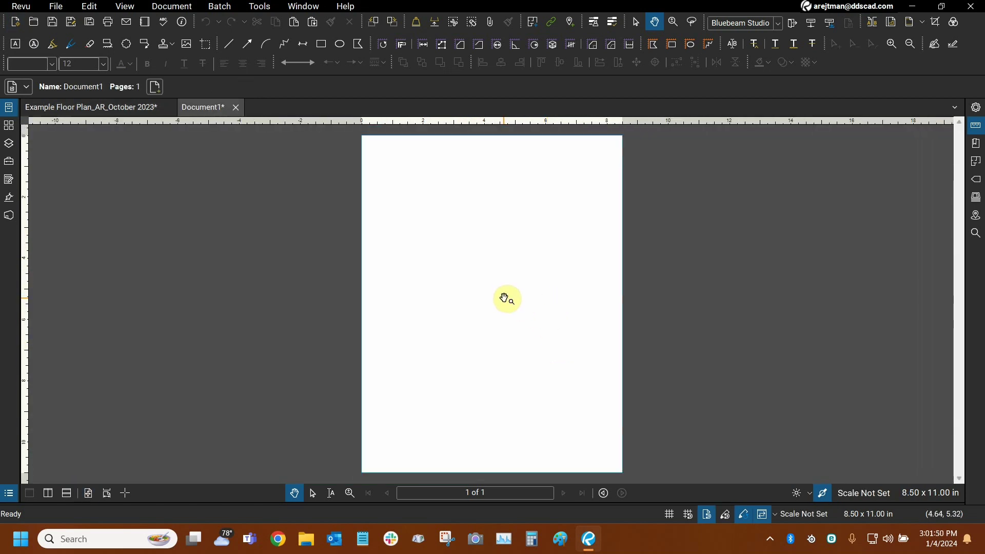
Return to the Example Floor Plan document and copy the orange triangle above grid bubble 05.
left_click(76, 103)
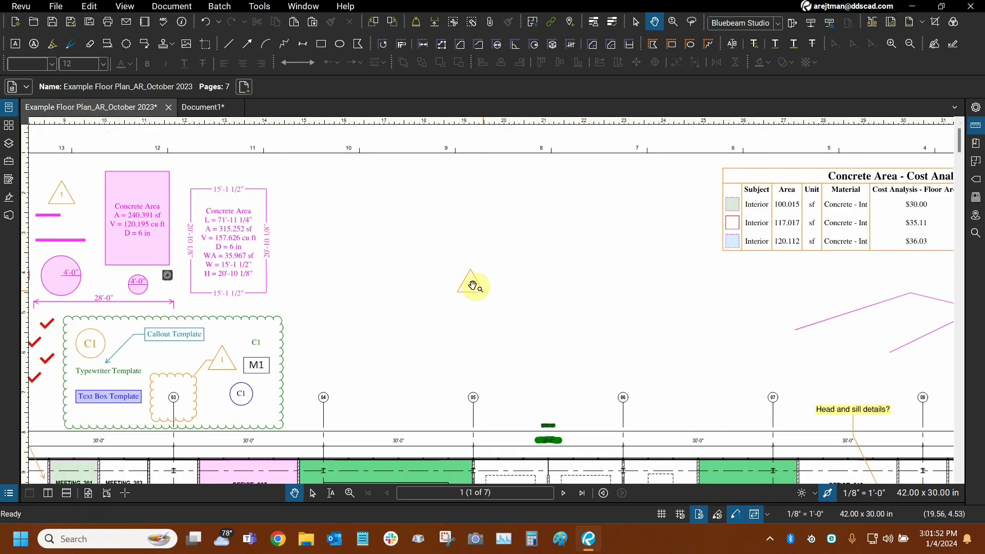
left_click(469, 285)
right_click(470, 286)
left_click(497, 221)
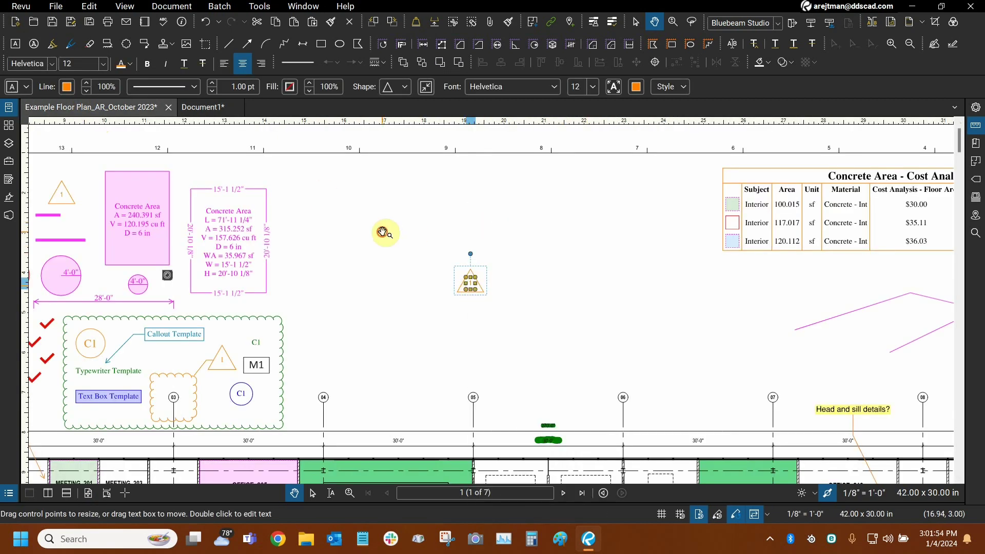
left_click(384, 232)
Paste the triangle near the middle of the blank page in Document1.
left_click(199, 107)
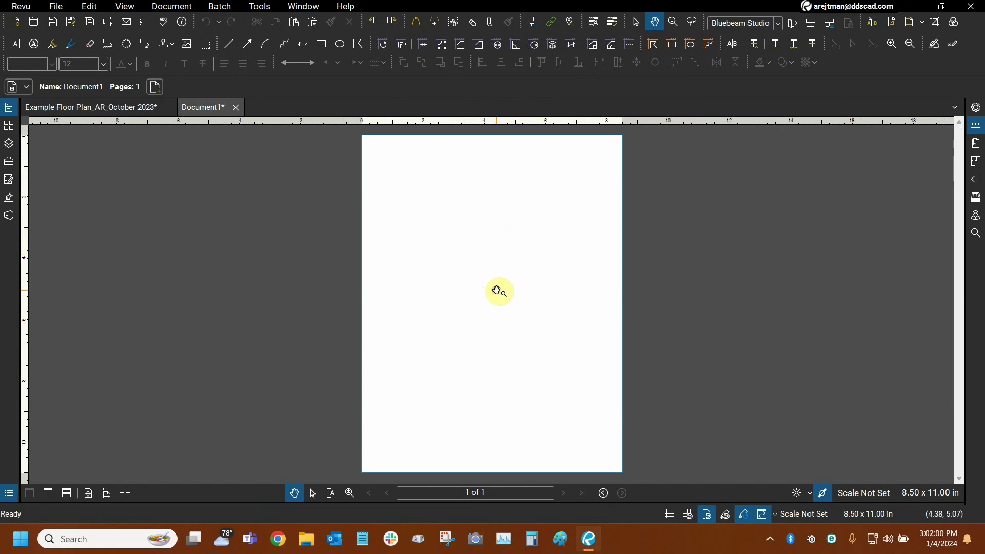
right_click(497, 291)
left_click(510, 294)
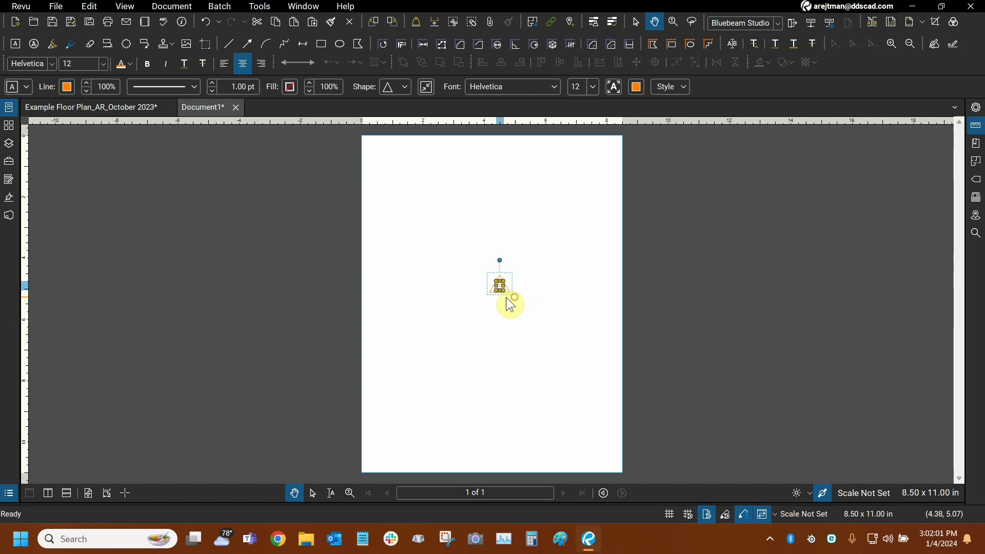
left_click(480, 317)
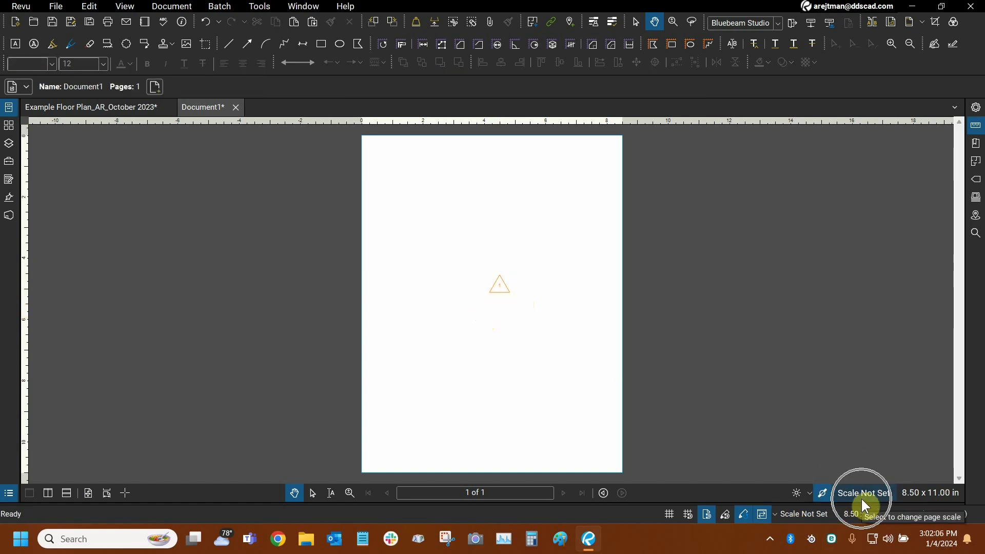
Start the Multiply command on the triangle in Document1.
left_click(501, 285)
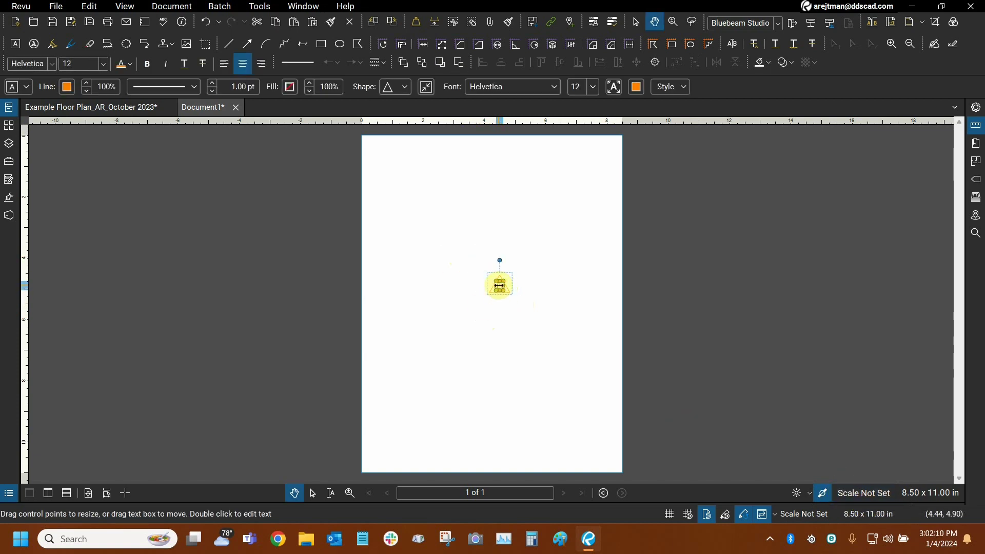
right_click(501, 285)
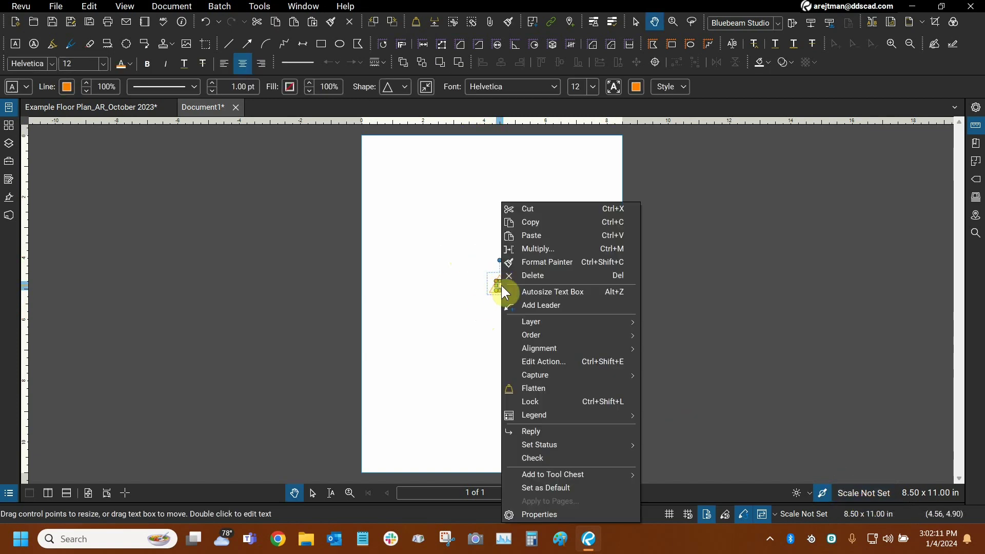
left_click(535, 251)
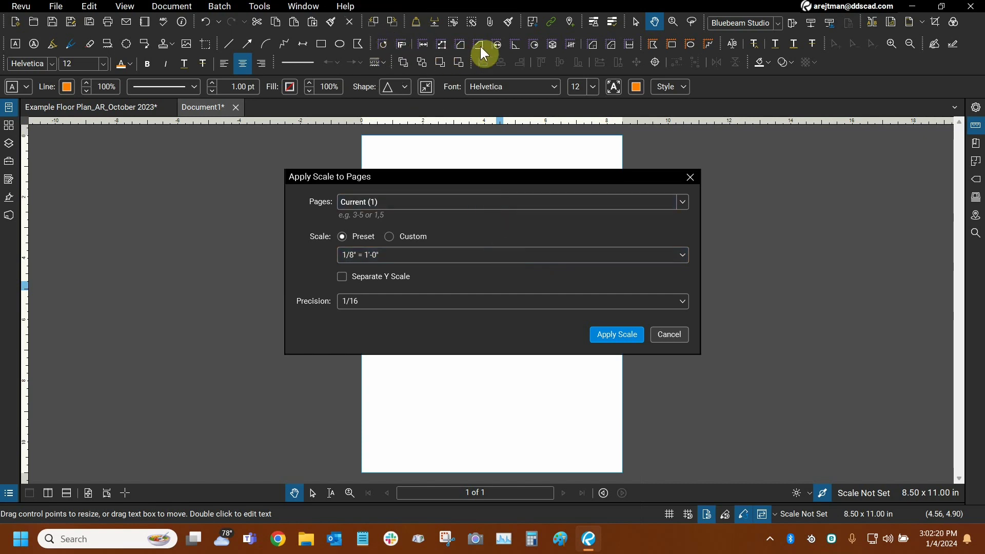
left_click(680, 45)
left_click(680, 45)
Define a custom page scale of 1 in = 12 in for the current page.
left_click(453, 256)
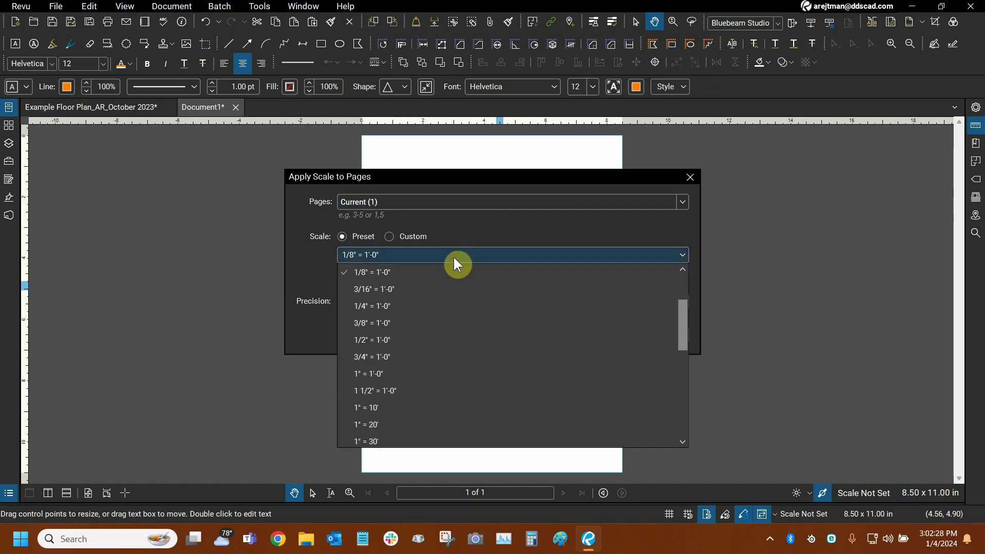
left_click(473, 199)
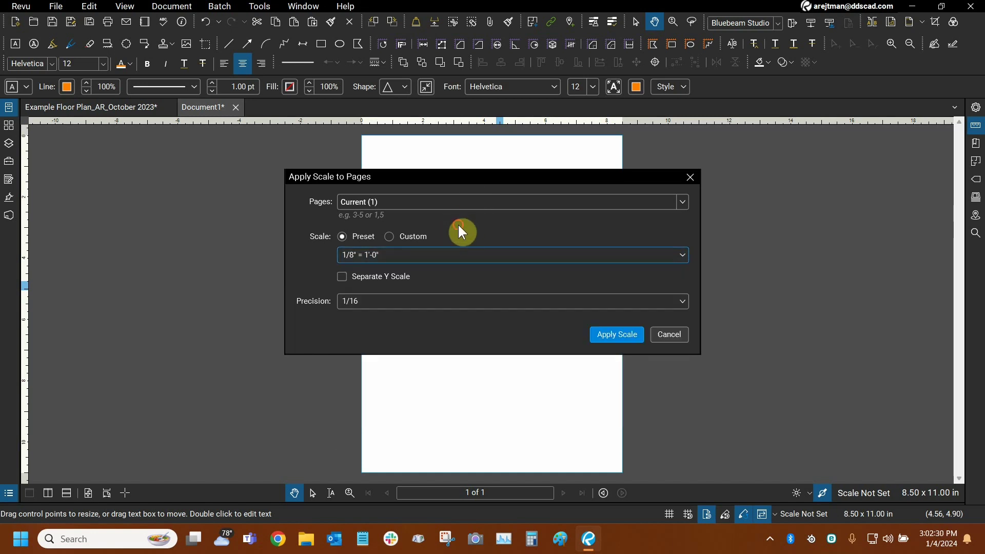
left_click(391, 236)
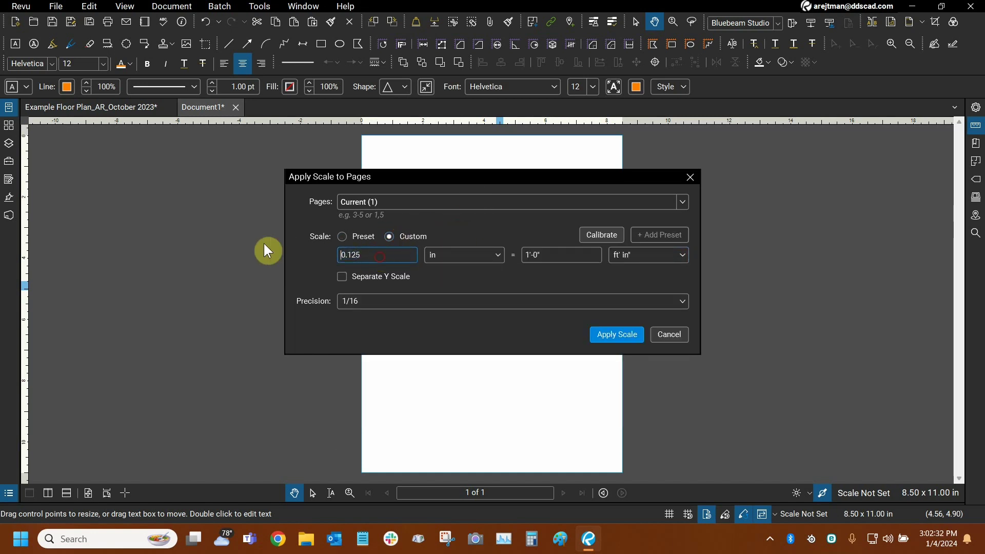
left_click_drag(379, 257, 310, 257)
type("1")
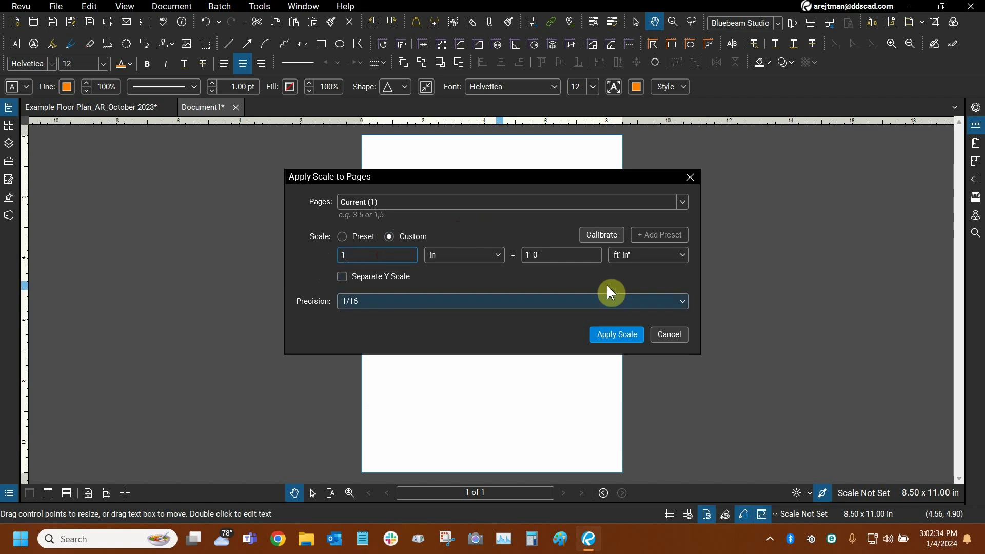
left_click_drag(524, 255, 553, 255)
type("1")
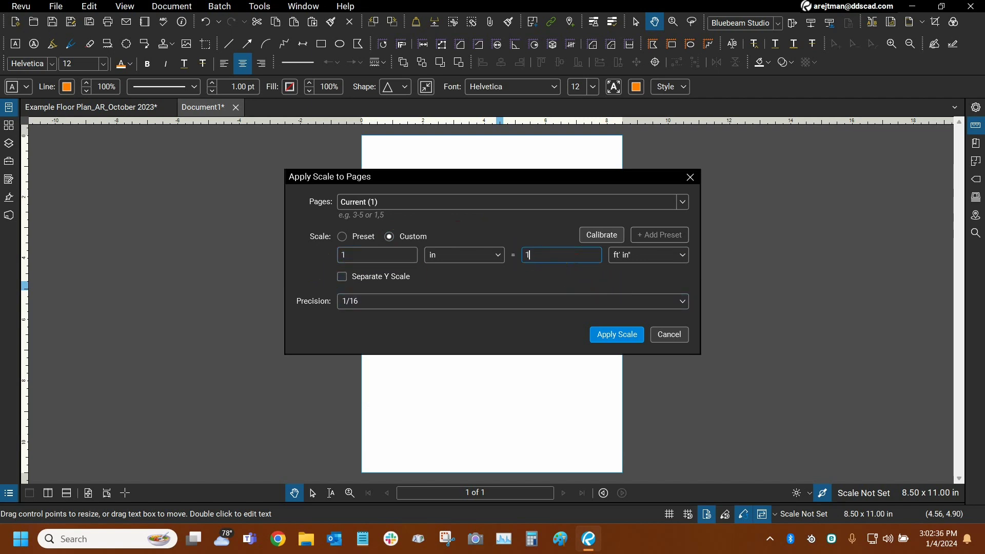
type("2")
left_click(637, 253)
left_click(632, 273)
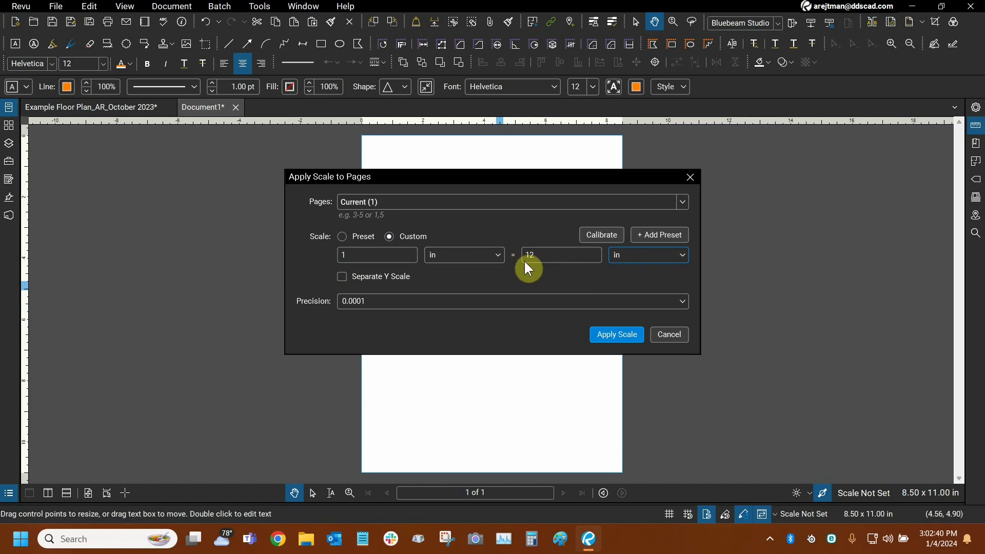
Change the custom scale to 1 in = 1 in and apply it to the current page.
double_click(572, 257)
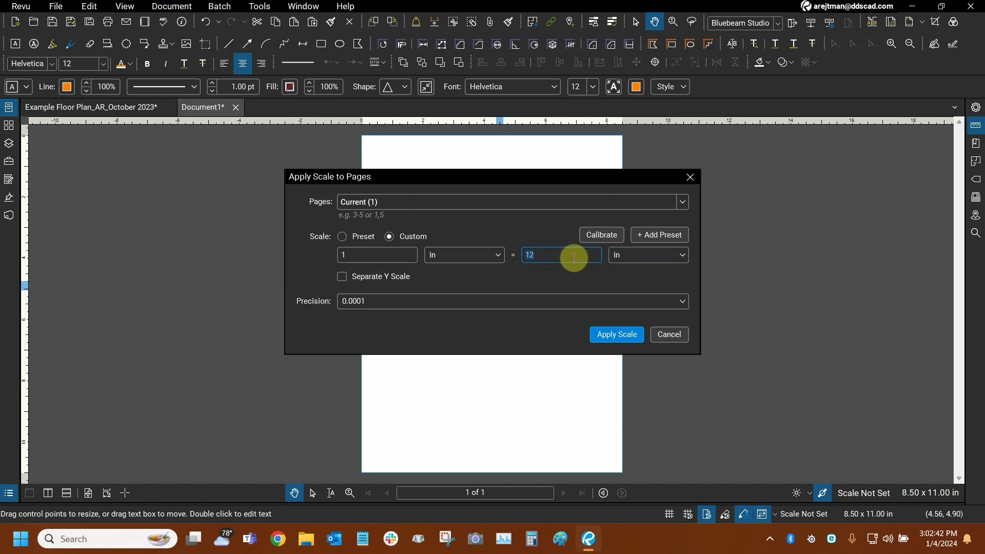
type("1")
left_click(353, 255)
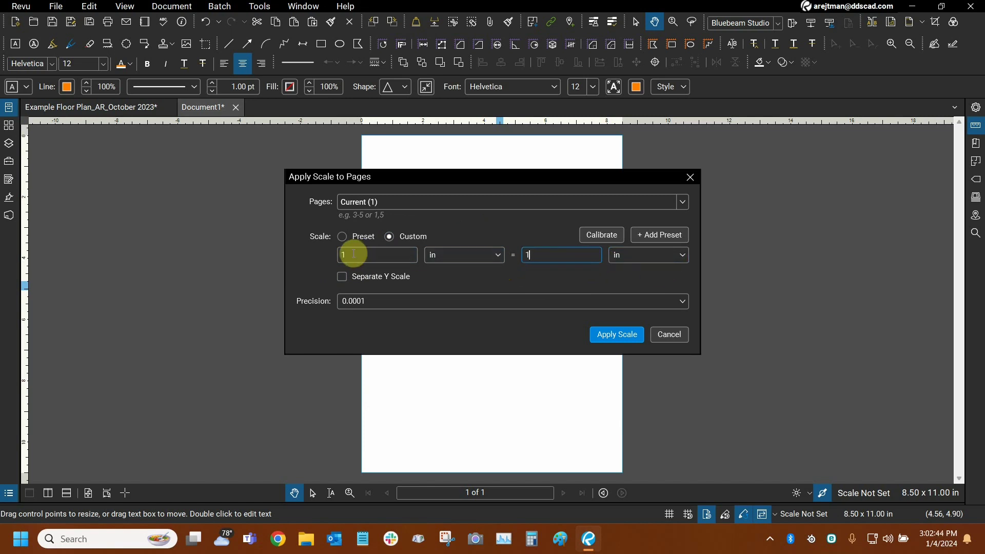
left_click(605, 341)
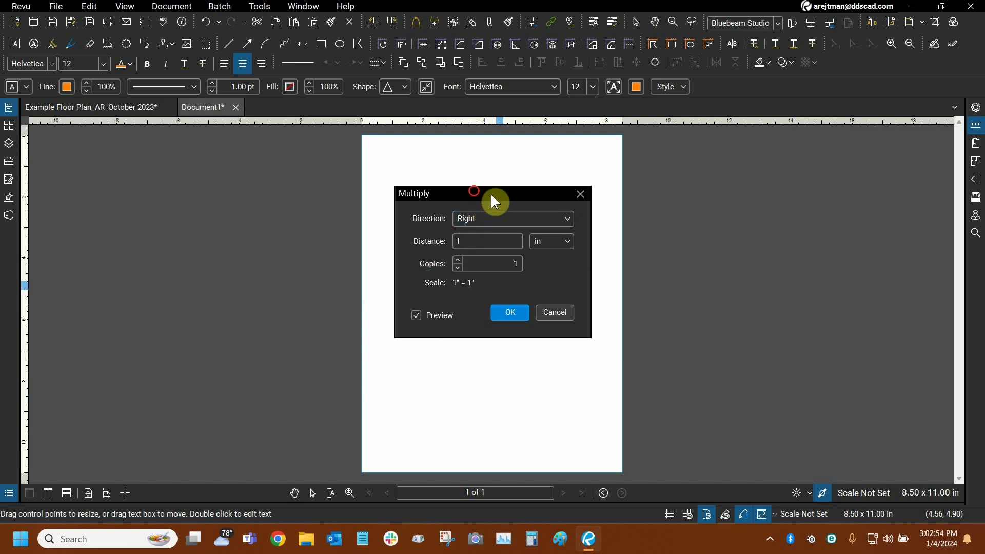
Set the Multiply direction to Up with 4 copies, keeping the dialog clear of the triangle preview.
left_click_drag(497, 196, 196, 215)
left_click(211, 242)
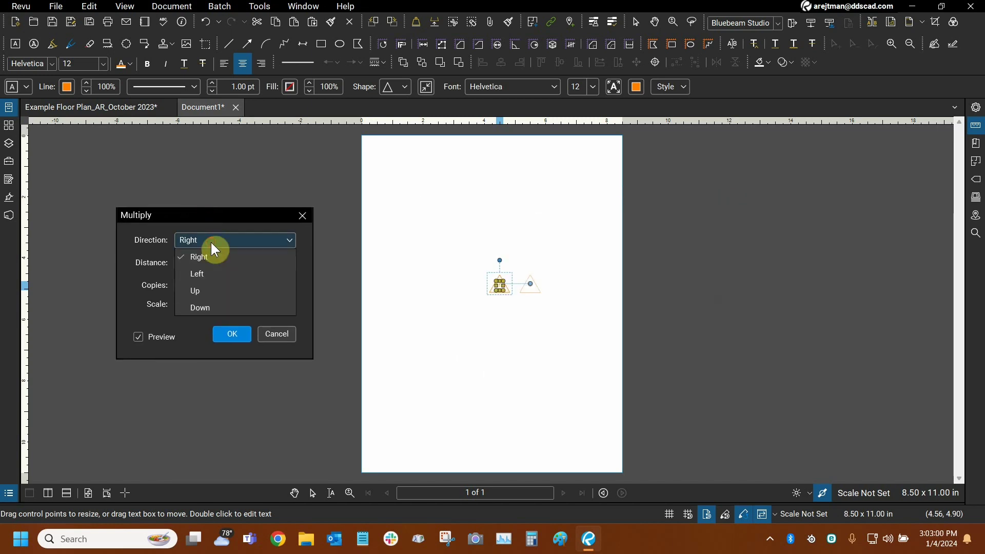
left_click(201, 295)
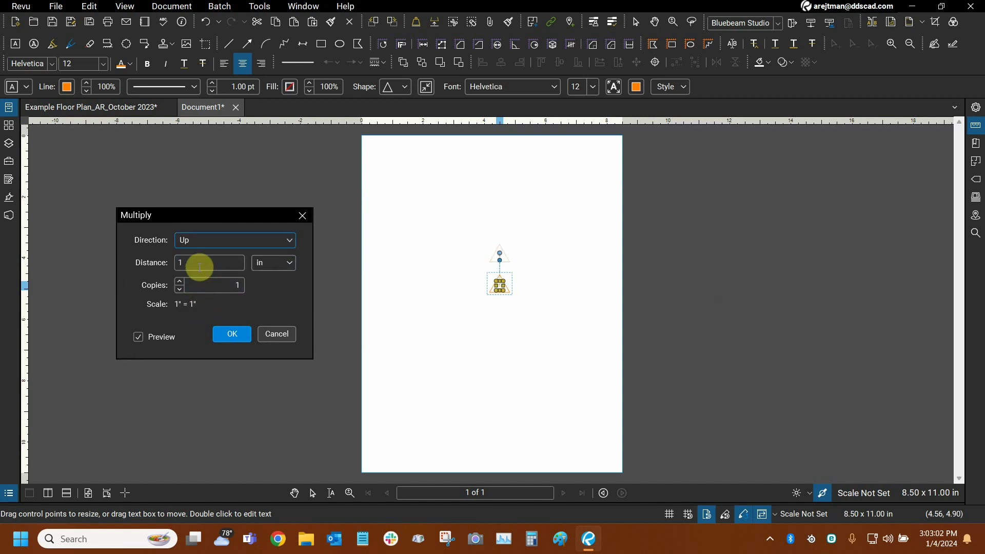
left_click(180, 283)
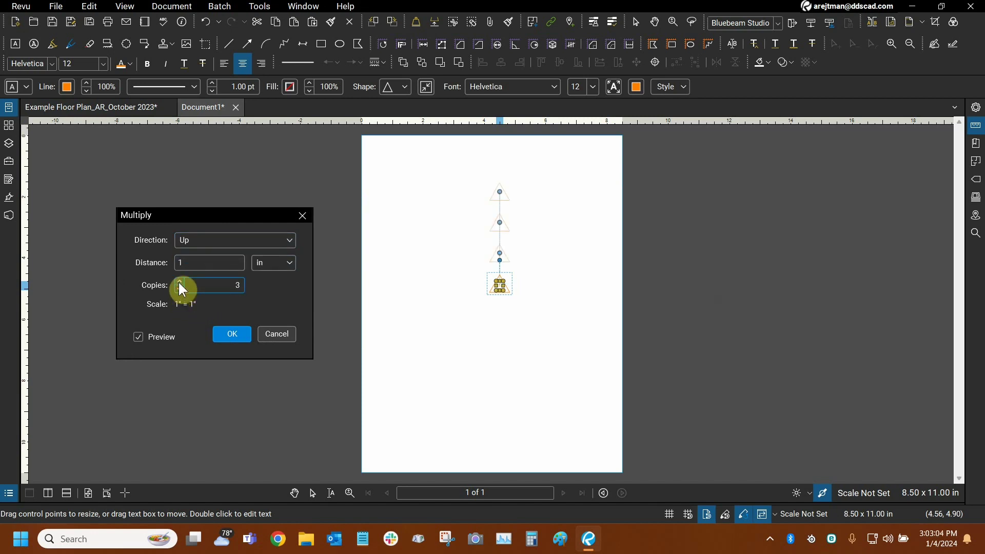
left_click(179, 283)
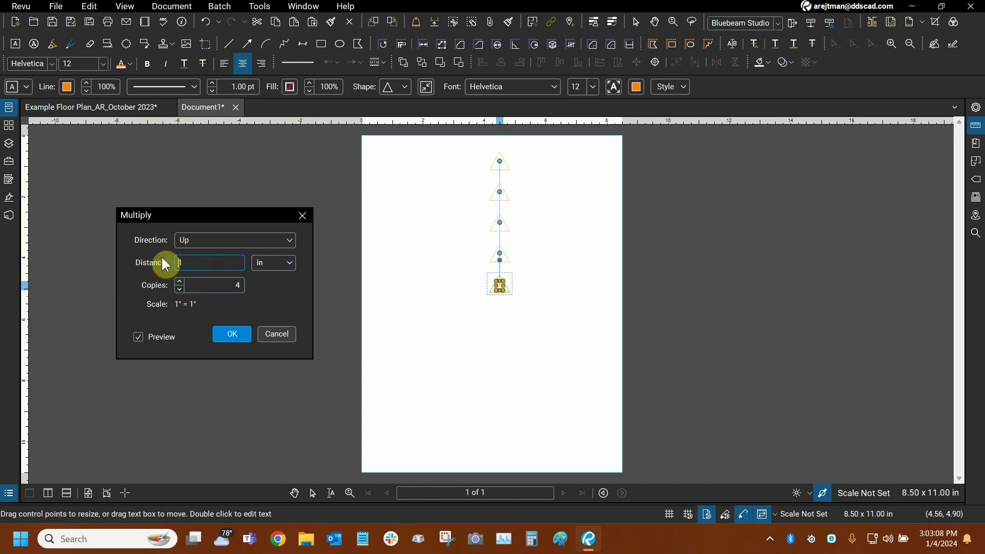
Set the Multiply distance to 3 in with 4 copies and create the copies above the triangle.
double_click(207, 261)
type("3")
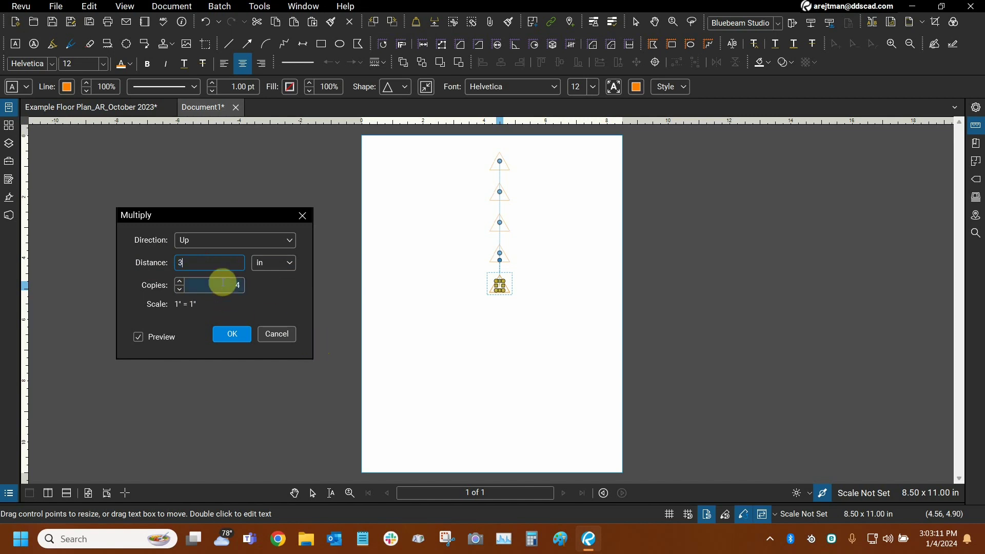
left_click(291, 265)
left_click(303, 267)
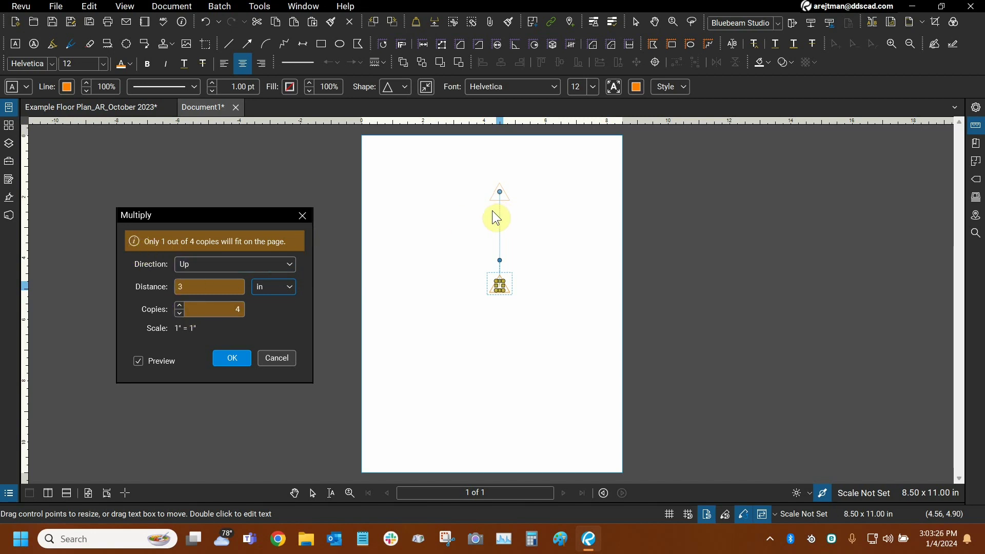
left_click(217, 308)
type("4")
left_click(234, 359)
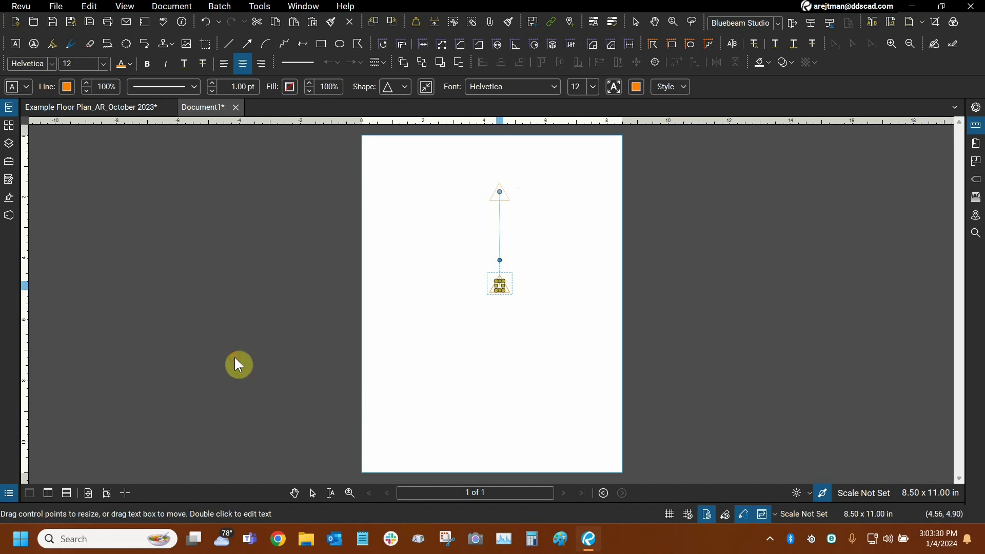
Examine the multiplied triangles and the space around them relative to the page edges.
key("shift+v")
scroll(442, 249, "down", 8)
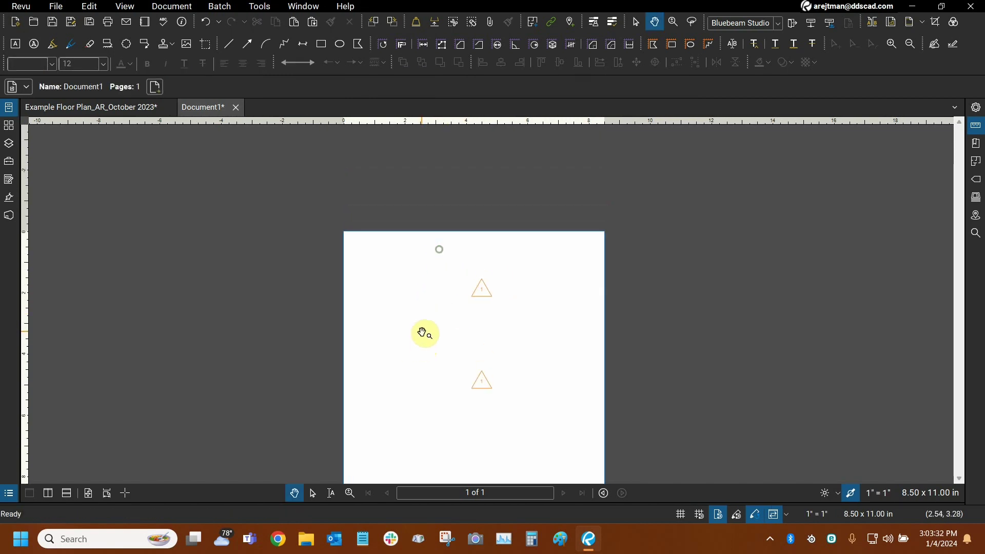
left_click_drag(436, 197, 453, 295)
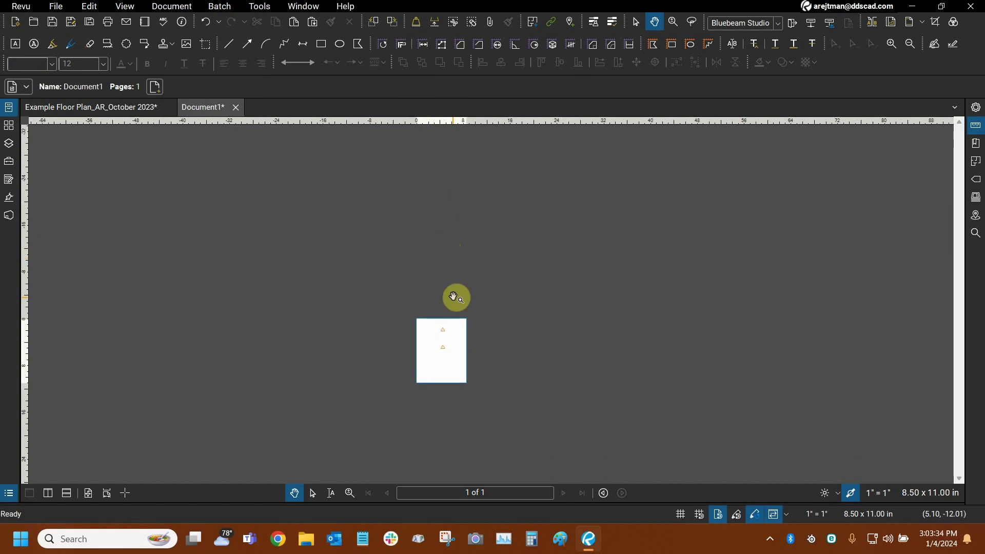
scroll(446, 308, "up", 3)
left_click(308, 493)
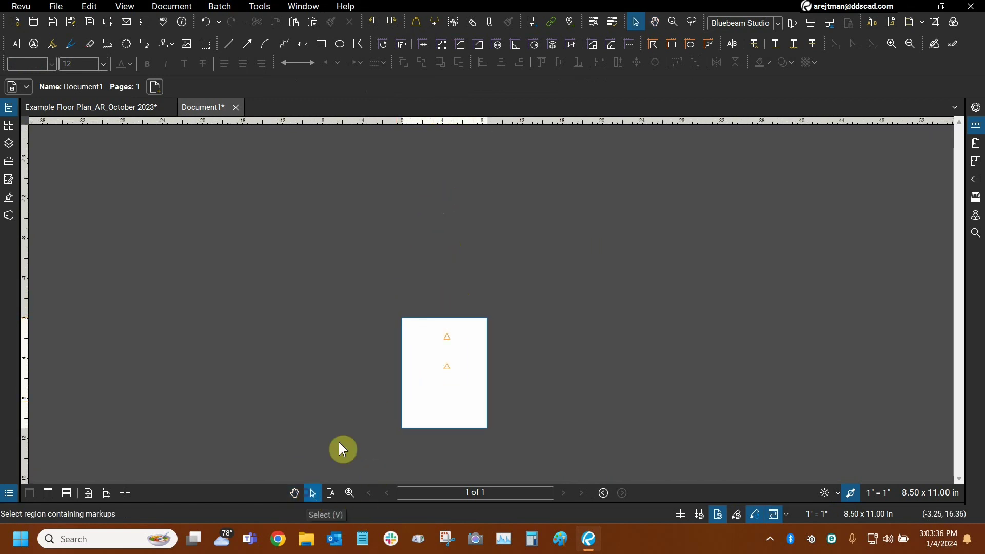
left_click_drag(384, 328, 526, 176)
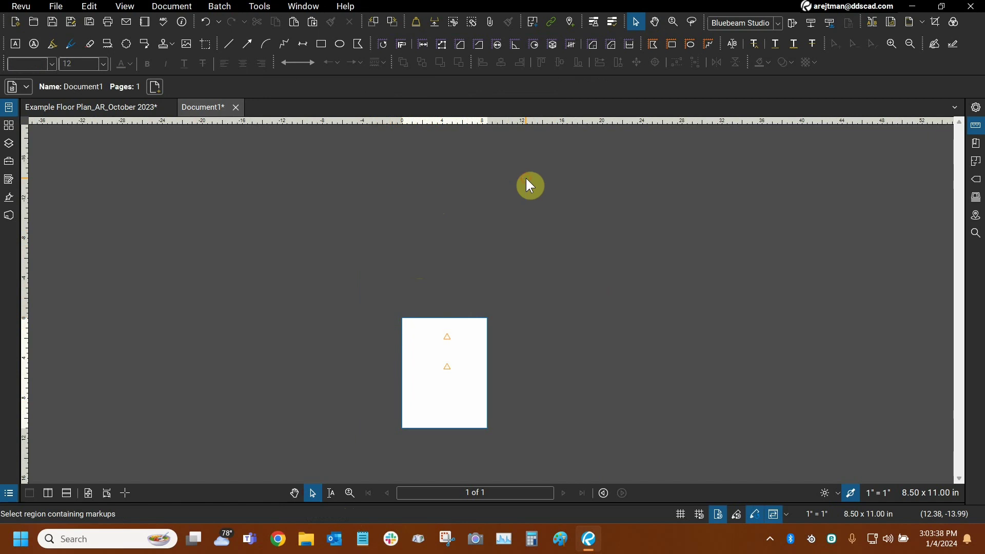
scroll(524, 190, "down", 5)
scroll(492, 261, "up", 2)
scroll(492, 261, "up", 5)
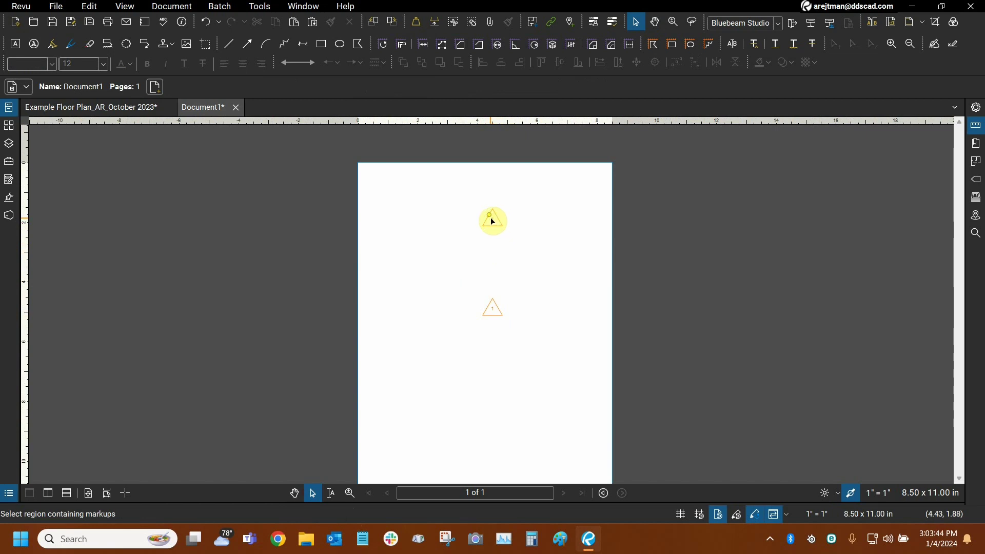
scroll(489, 154, "up", 3)
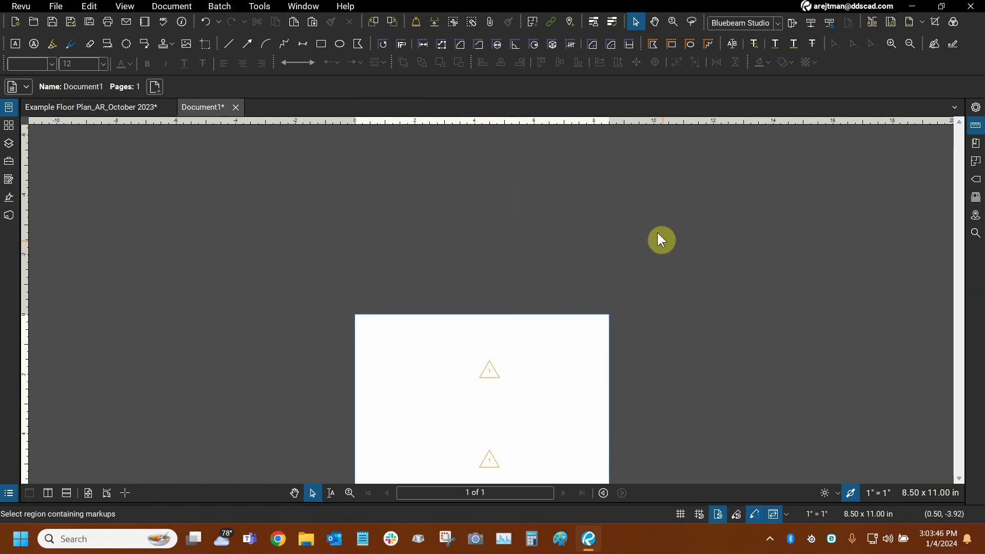
scroll(526, 308, "down", 3)
scroll(513, 257, "up", 1)
scroll(505, 205, "up", 1)
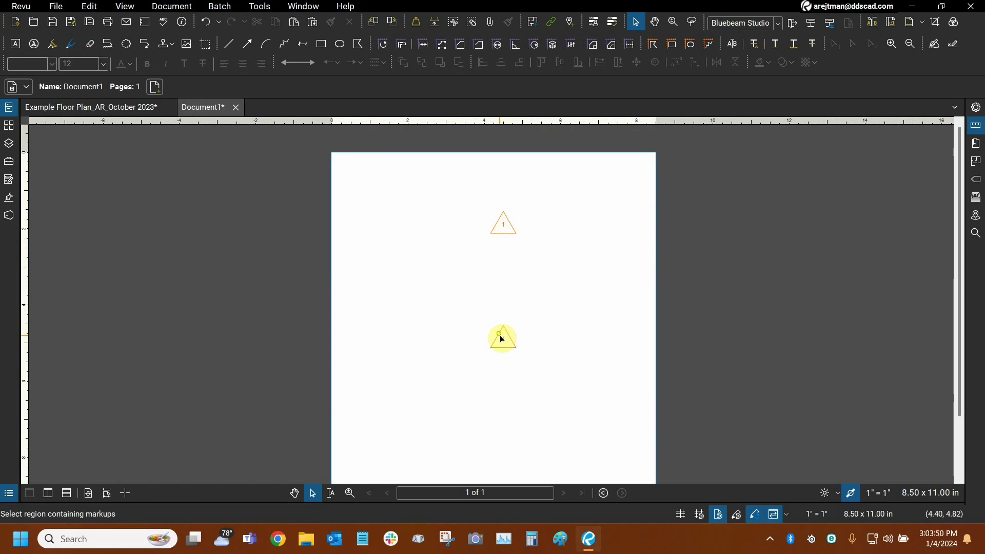
scroll(506, 308, "down", 2)
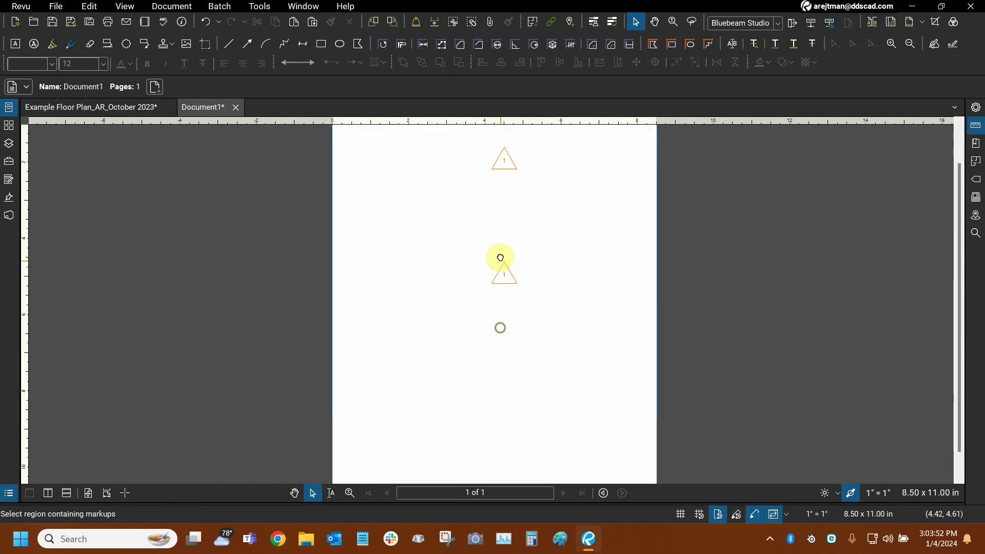
scroll(505, 246, "down", 2)
scroll(500, 235, "down", 2)
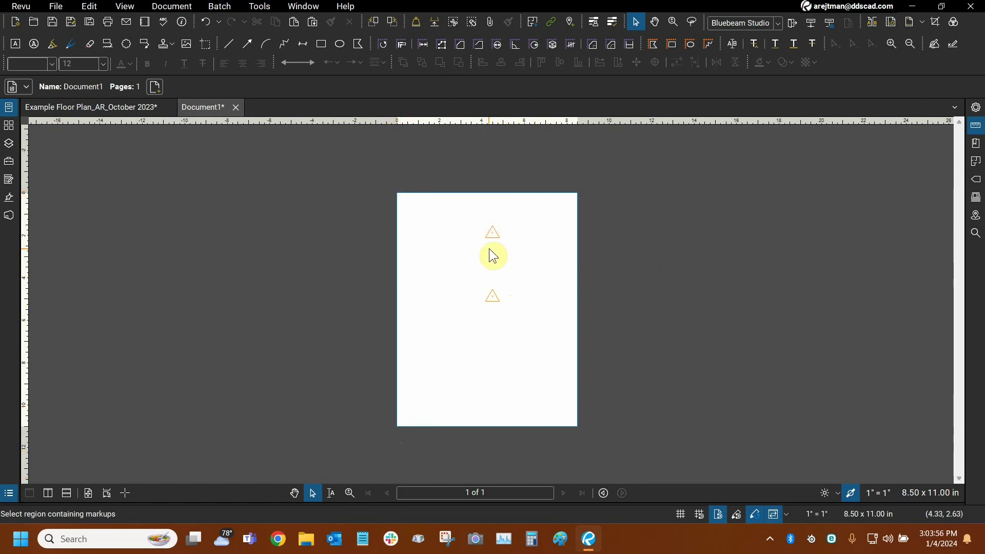
Remove the upper triangle copy so that only the lower triangle is left on the page.
scroll(485, 257, "up", 1)
scroll(480, 264, "up", 2)
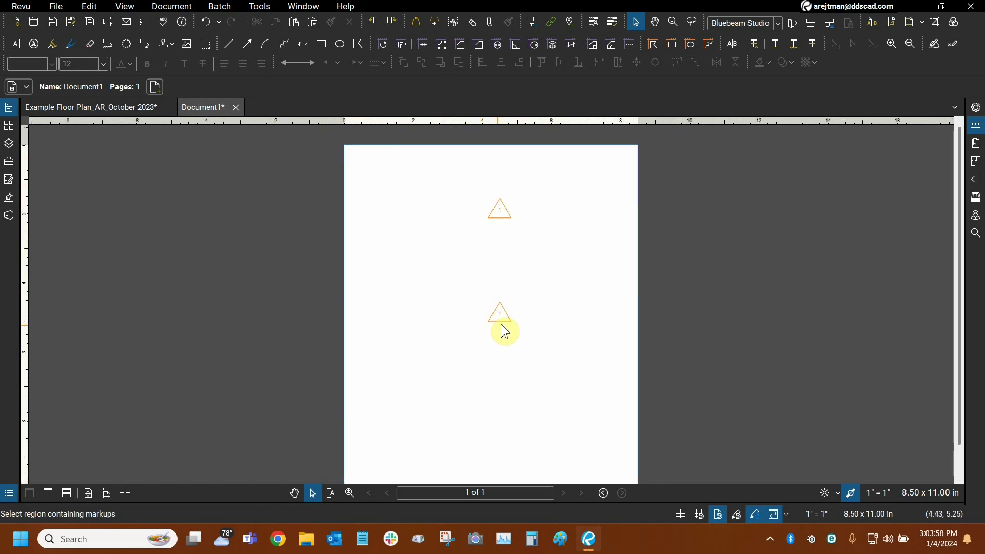
left_click_drag(504, 205, 503, 314)
Start Multiply on the remaining triangle and preview 3 copies in the Down direction.
right_click(503, 314)
left_click(553, 244)
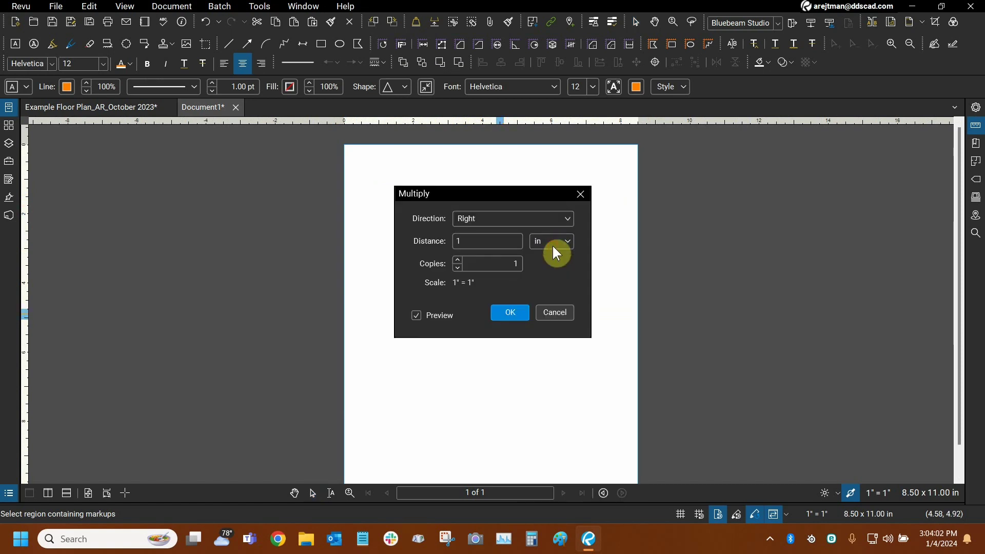
left_click(487, 218)
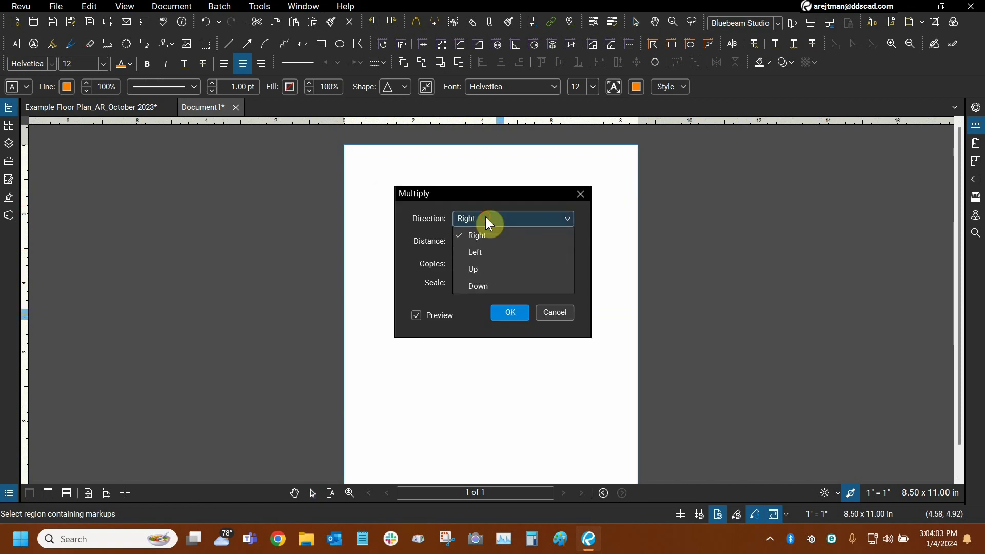
left_click(482, 286)
left_click_drag(490, 195, 768, 221)
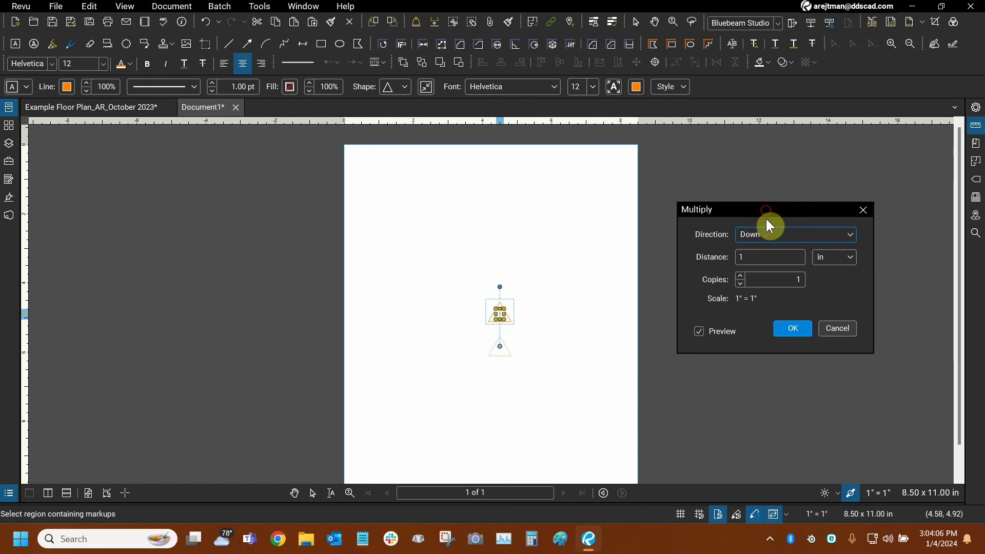
left_click(740, 277)
left_click(741, 277)
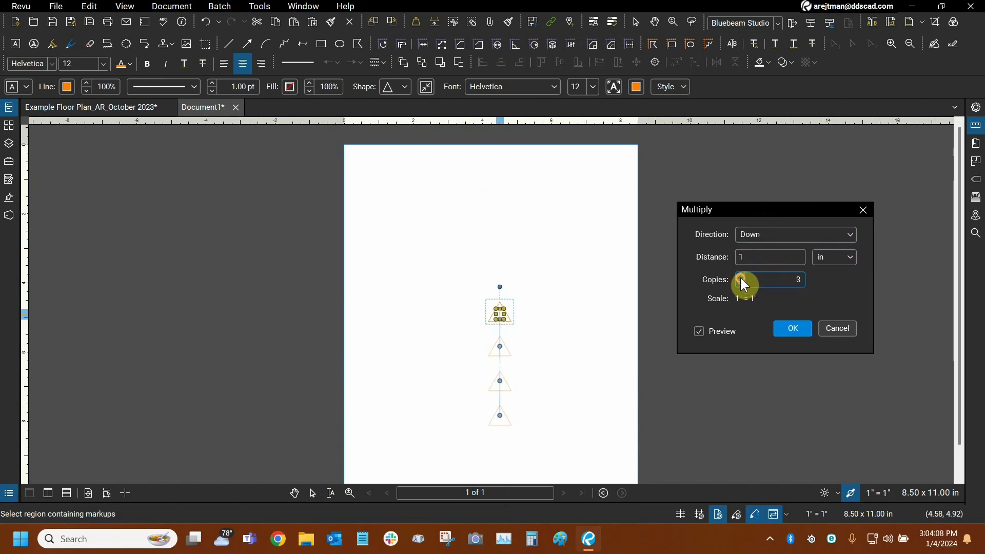
Preview the downward copies at a distance of 2 in with 4 and with 2 copies, and cancel the Multiply command.
left_click(759, 257)
key("BackSpace")
type("2")
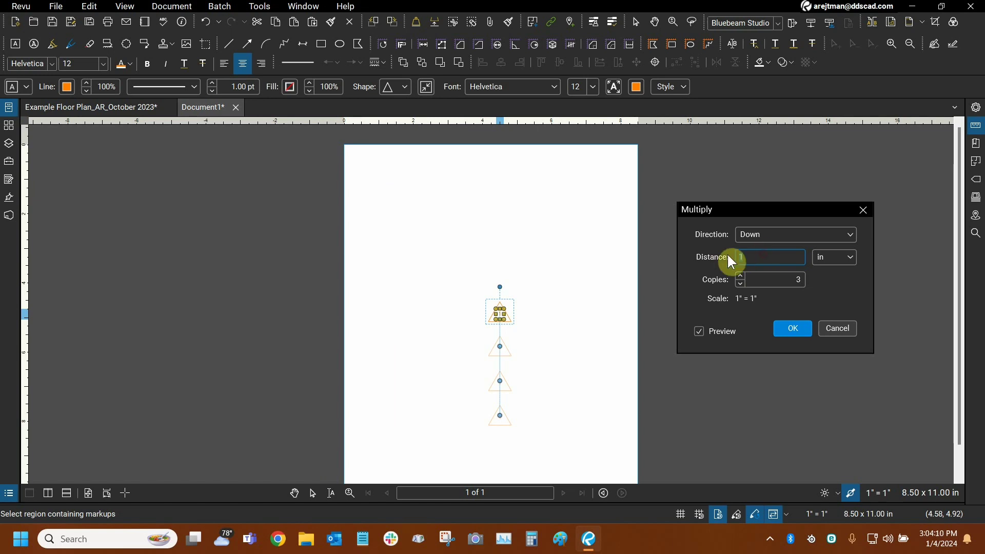
left_click(741, 276)
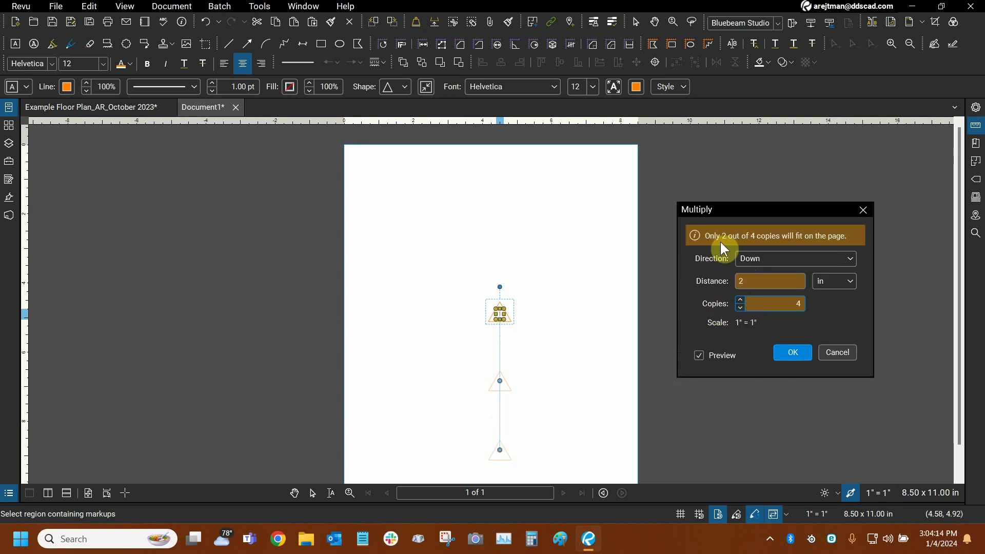
left_click(740, 307)
left_click(741, 307)
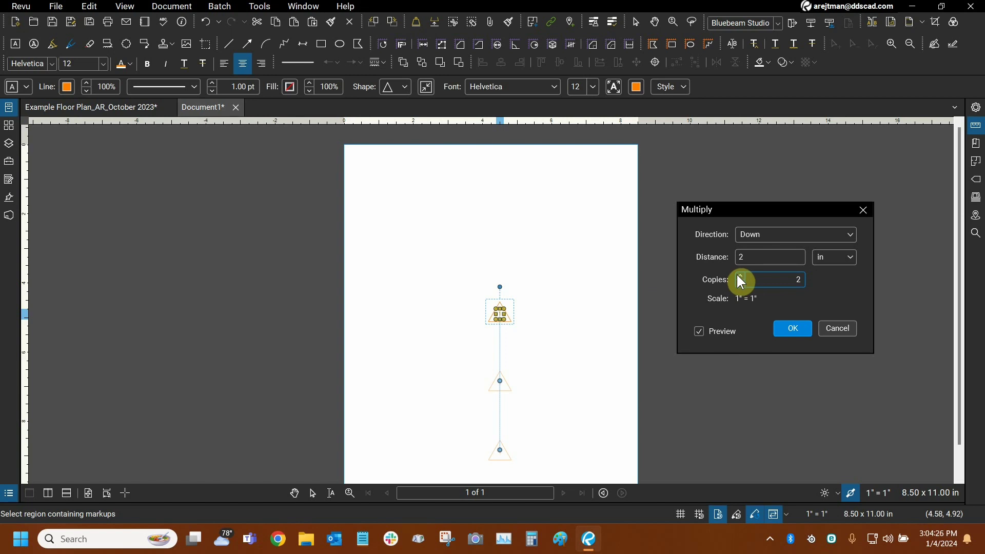
left_click(835, 330)
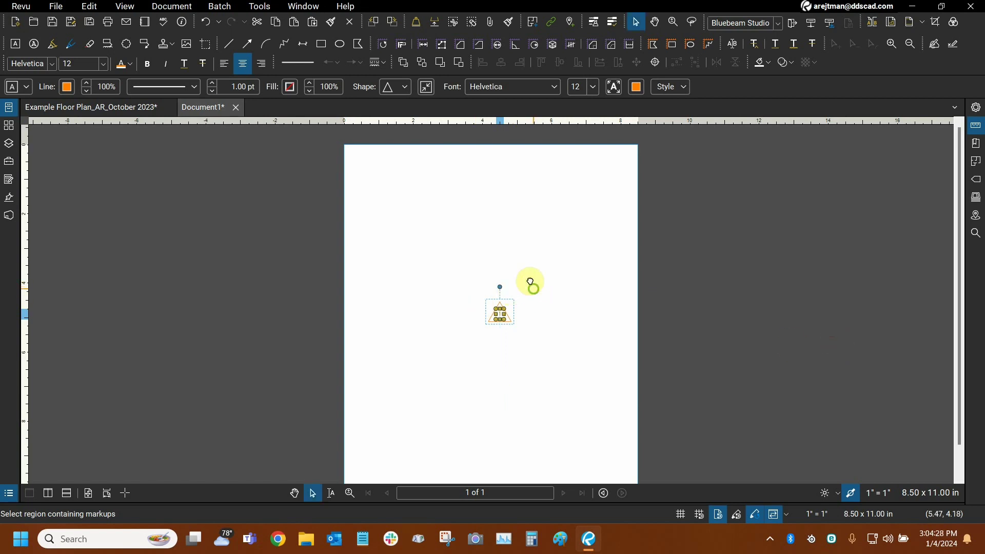
Move the triangle up to near the top edge of the page, roughly centred across its width.
left_click_drag(531, 281, 462, 182)
scroll(484, 283, "up", 4)
scroll(462, 183, "down", 2)
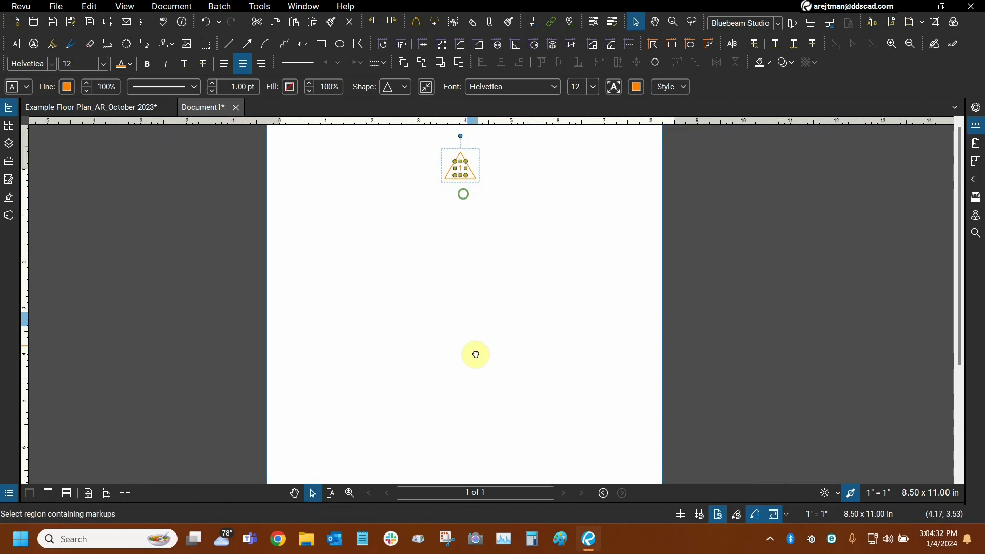
scroll(476, 352, "up", 3)
scroll(473, 330, "up", 2)
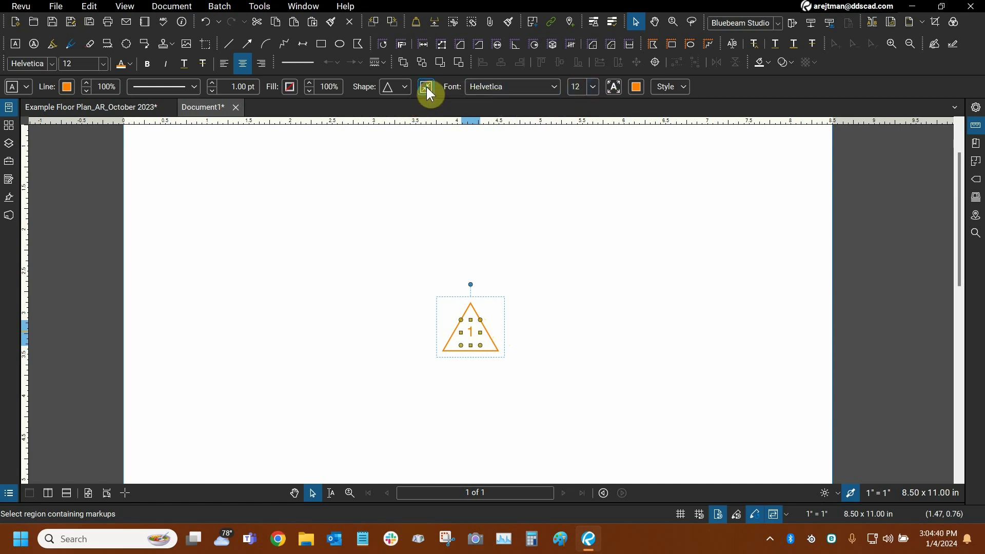
left_click(487, 343)
scroll(473, 332, "down", 1)
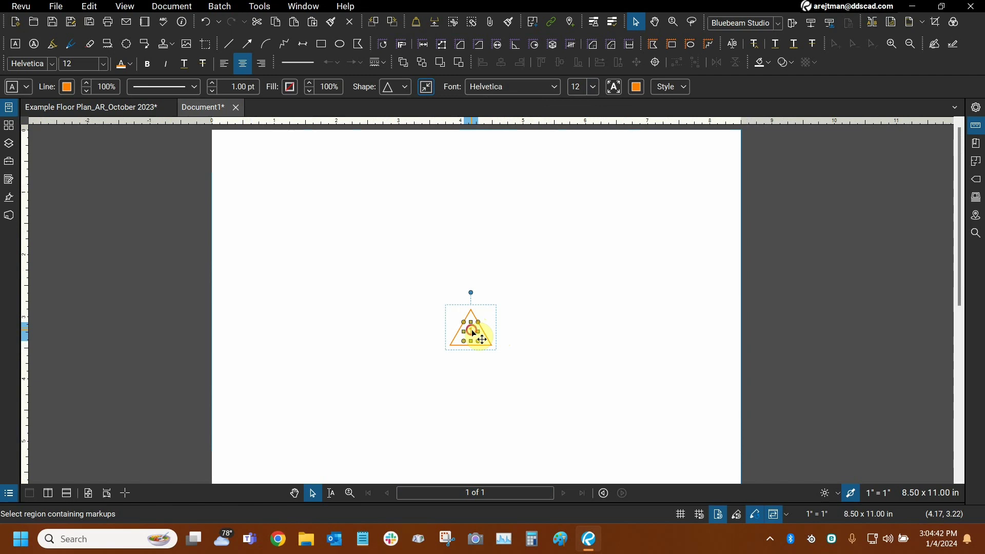
left_click_drag(473, 333, 473, 225)
scroll(473, 224, "down", 3)
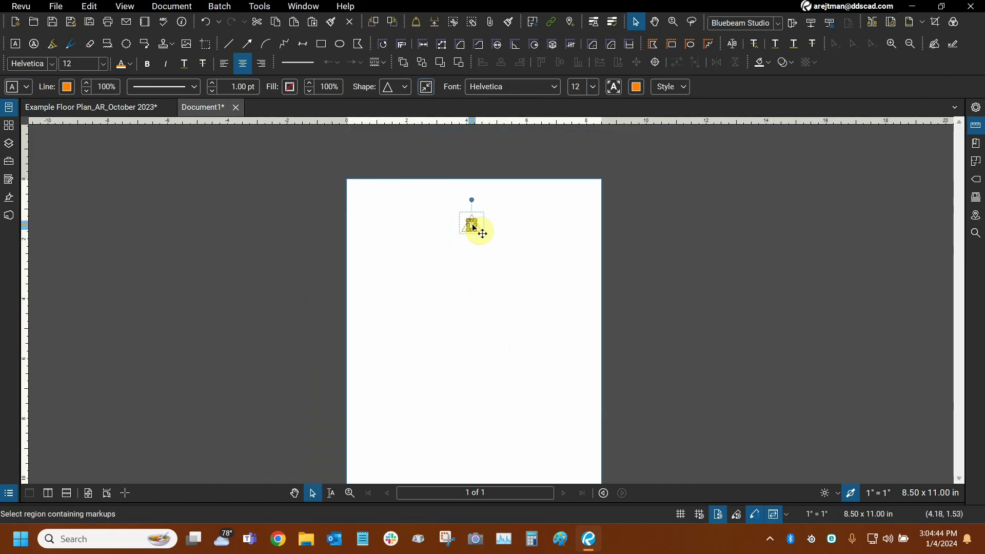
Start Multiply on the triangle with the direction set to Down and the distance set to 2.5 in.
scroll(473, 216, "up", 2)
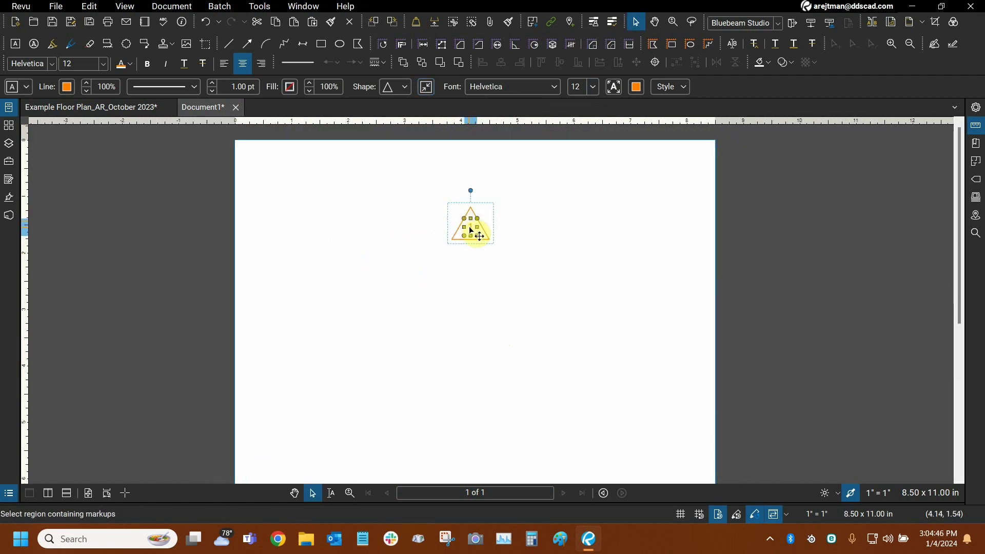
right_click(472, 230)
left_click(508, 253)
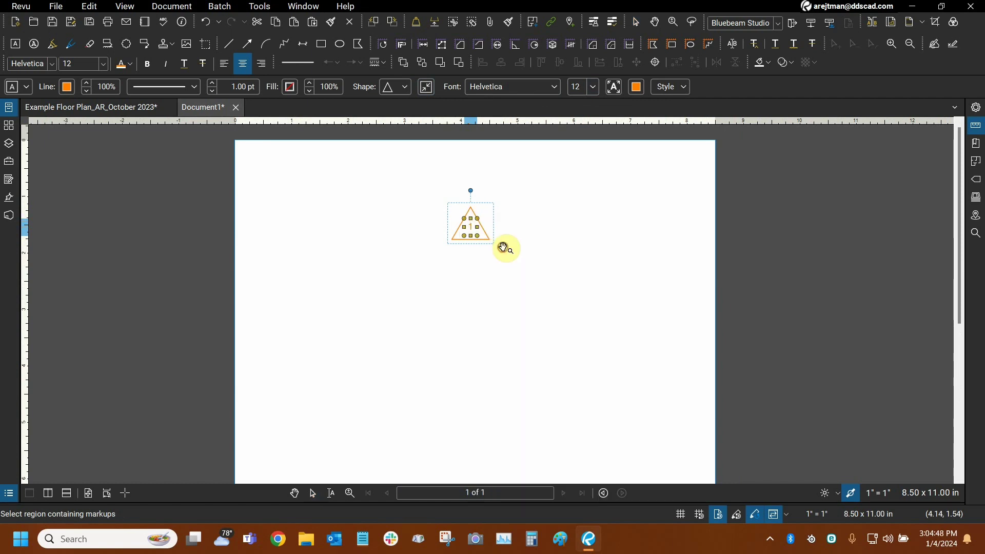
left_click(511, 222)
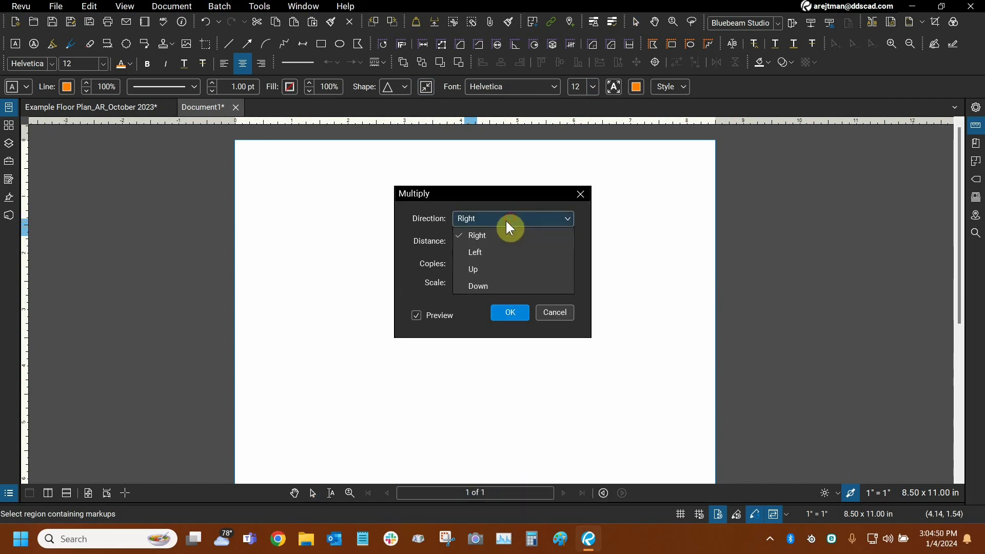
left_click(488, 288)
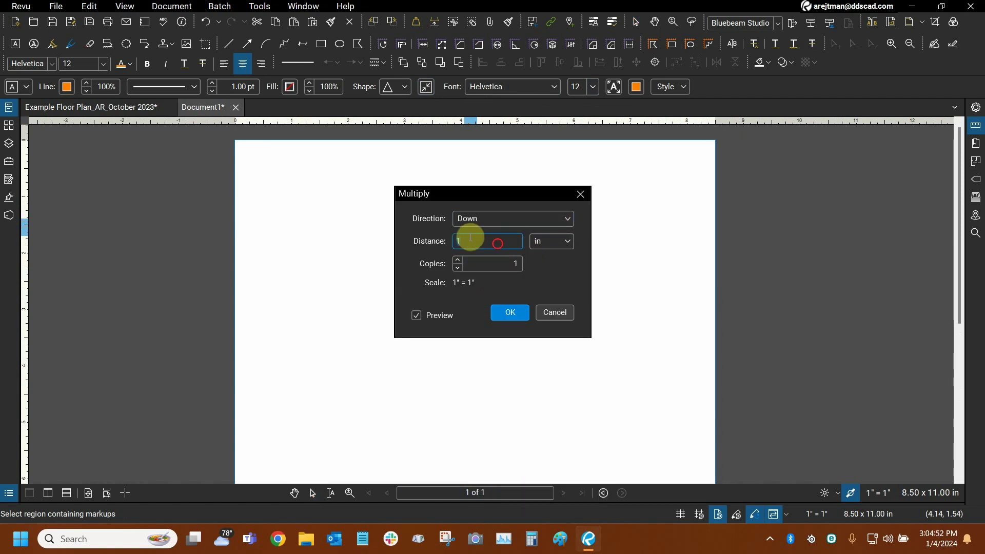
left_click(495, 238)
type("2")
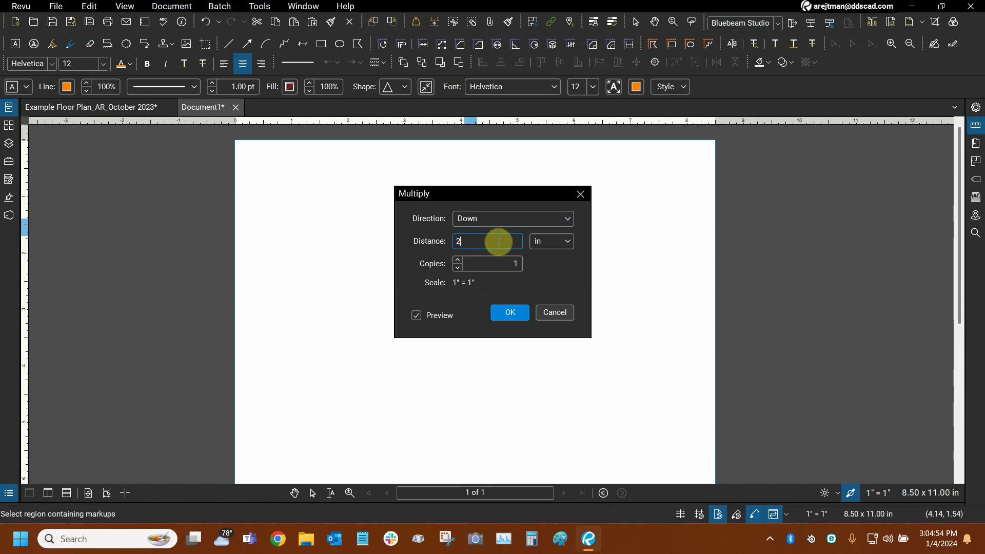
type(".5")
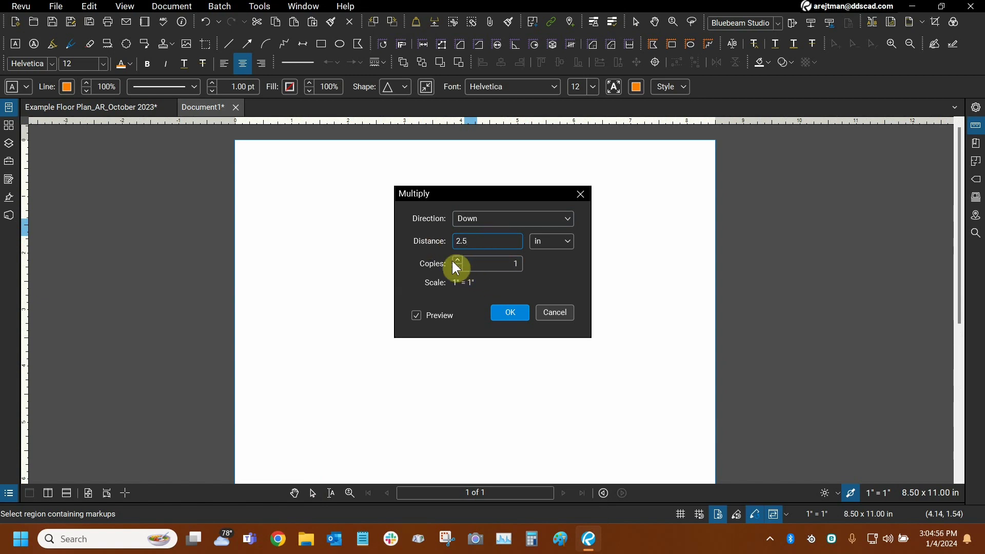
left_click(566, 239)
left_click(566, 238)
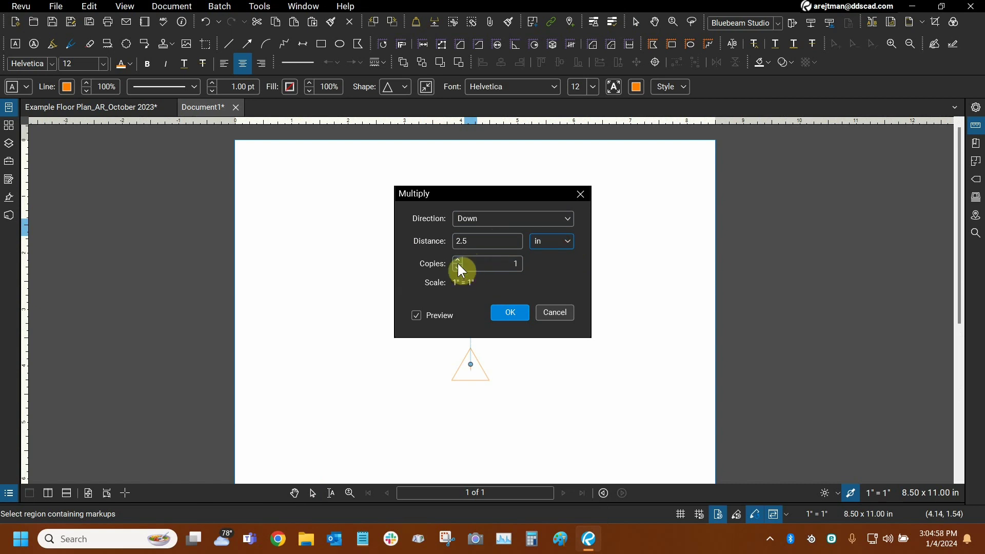
Set the number of triangle copies to 4 and apply the Multiply command.
left_click(457, 260)
left_click(457, 261)
left_click_drag(511, 202, 862, 255)
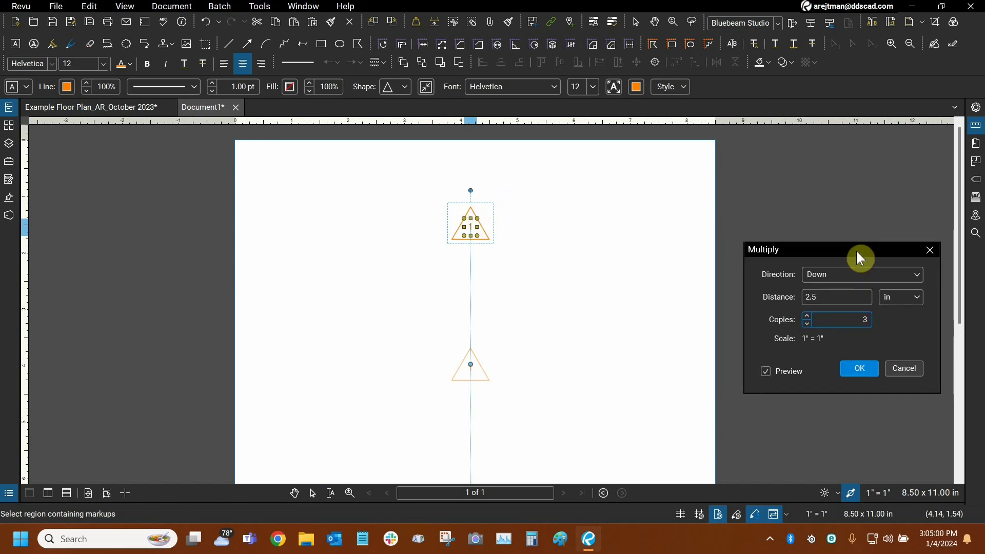
left_click(809, 314)
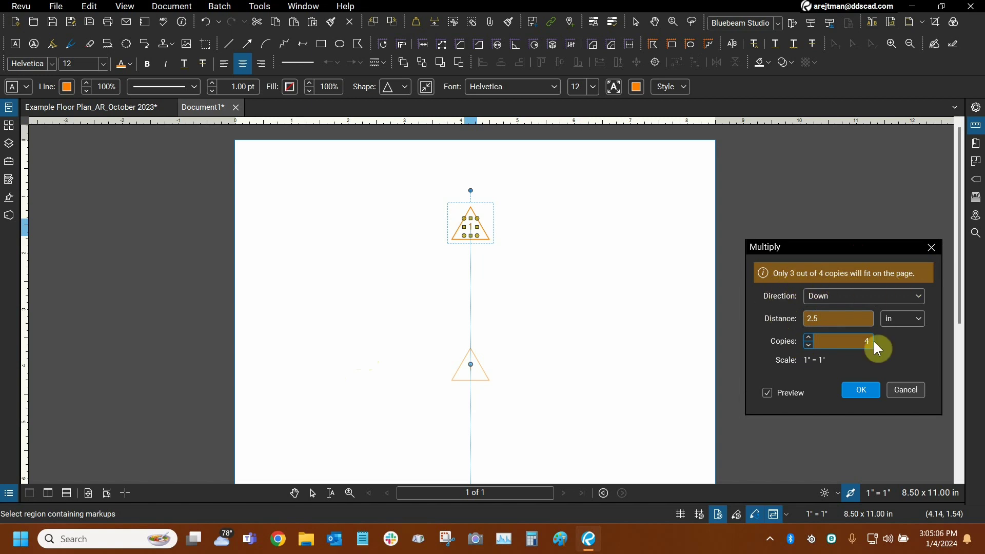
left_click(871, 391)
Examine the column of multiplied triangles and its spacing down the whole page.
scroll(615, 322, "down", 3)
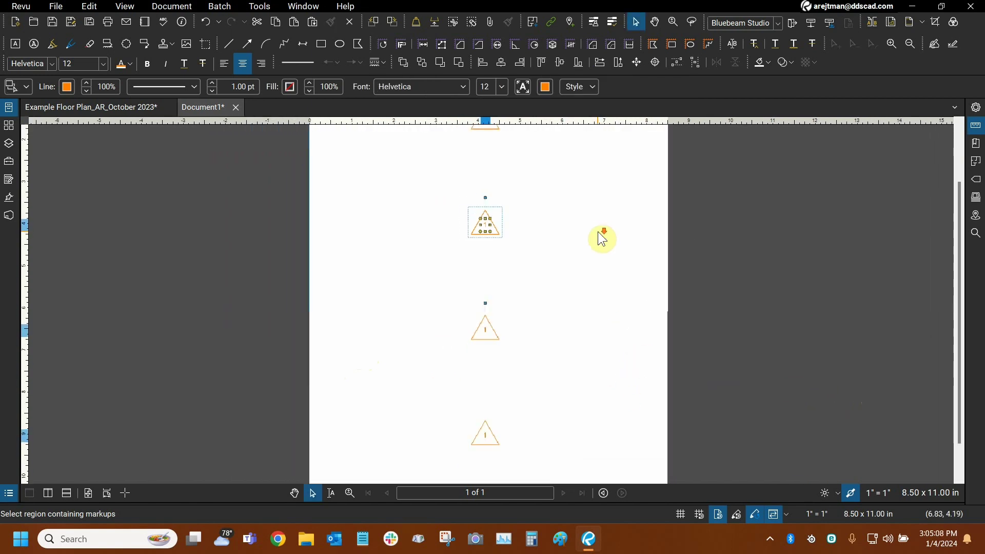
left_click_drag(618, 328, 549, 352)
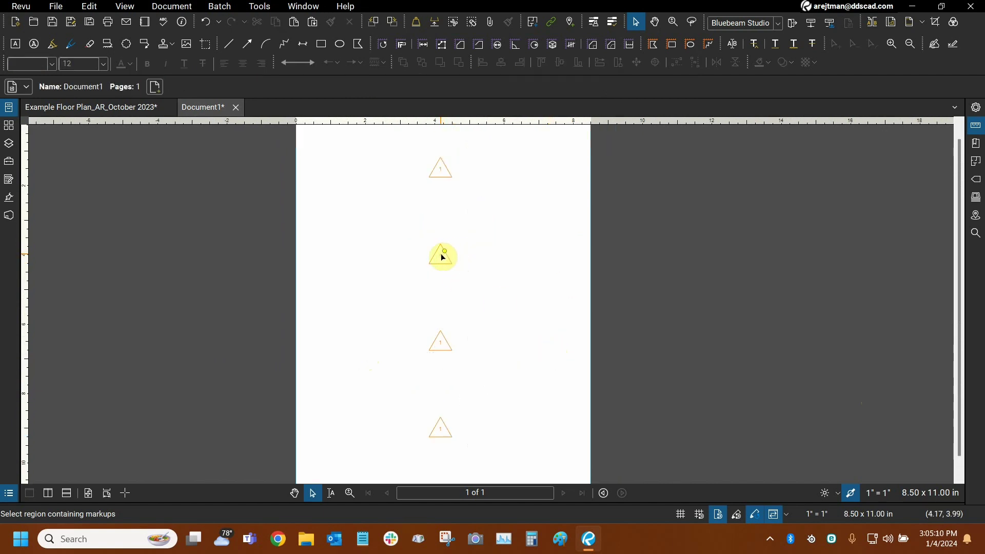
scroll(447, 163, "down", 1)
scroll(448, 164, "down", 1)
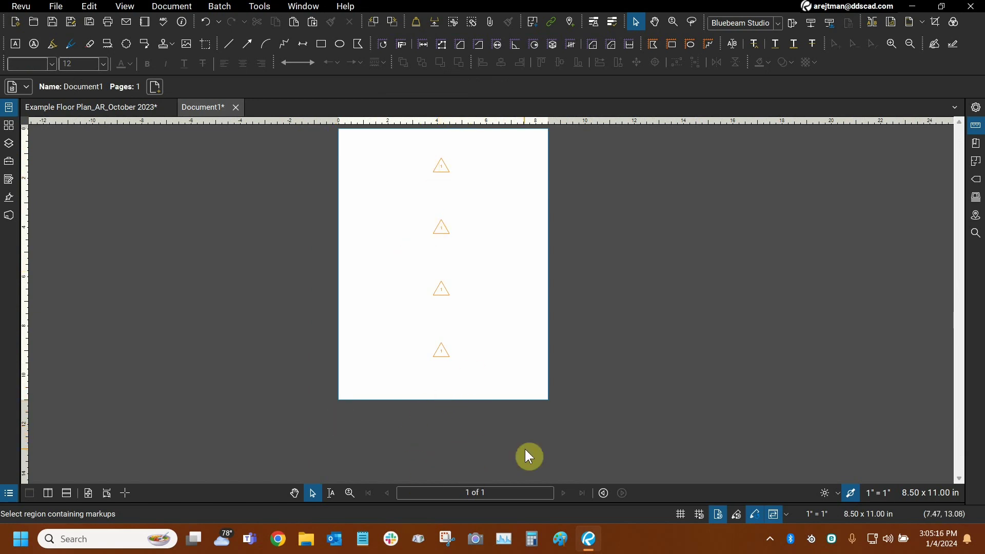
scroll(530, 267, "down", 2)
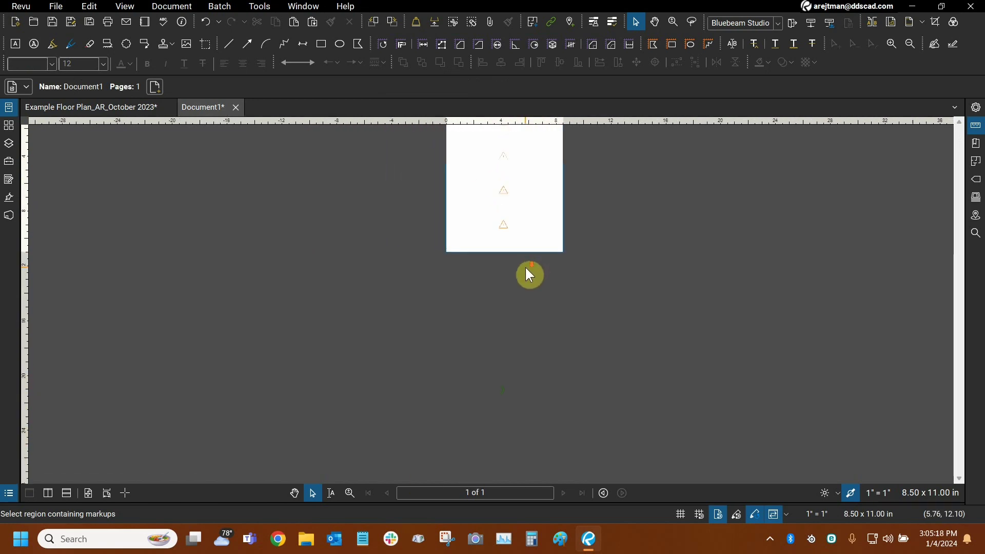
scroll(472, 289, "up", 1)
scroll(490, 270, "up", 1)
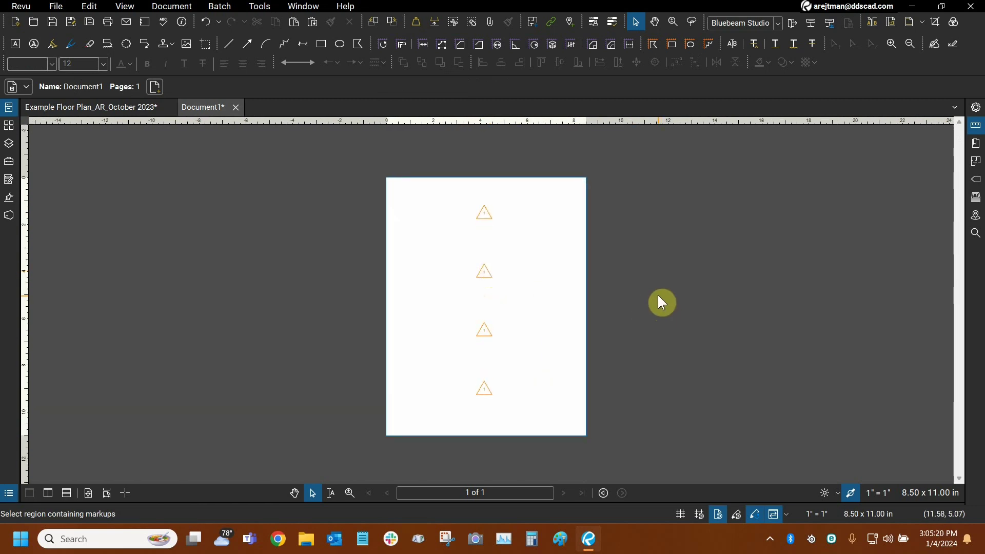
scroll(614, 246, "up", 2)
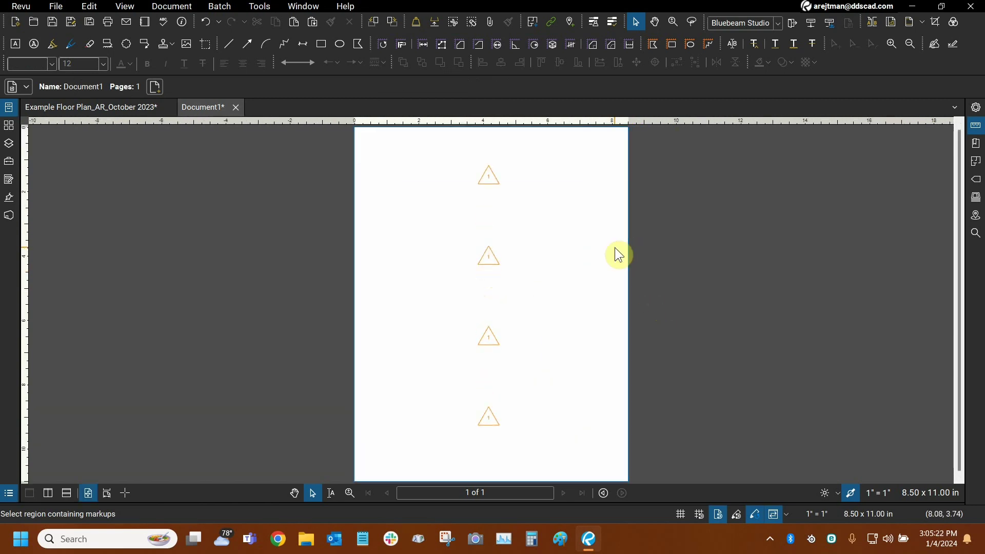
Switch to the Example Floor Plan_AR_October 2023 document and show its entire first page.
left_click(83, 108)
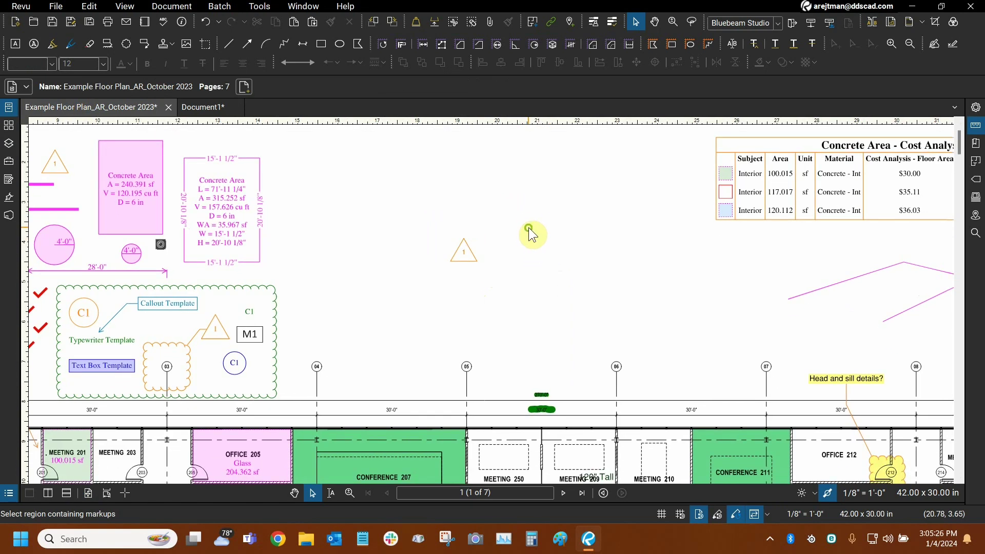
scroll(530, 230, "up", 1)
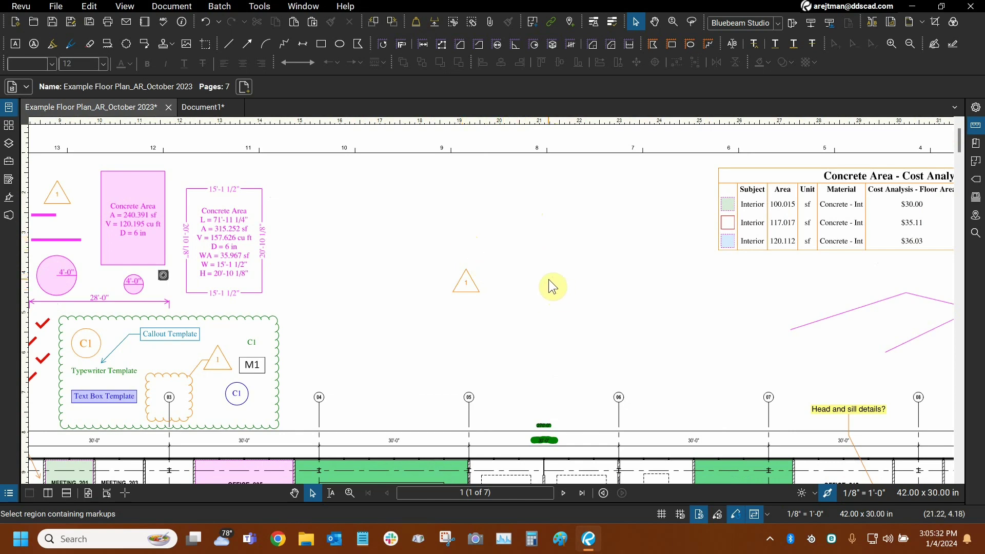
key("ctrl+0")
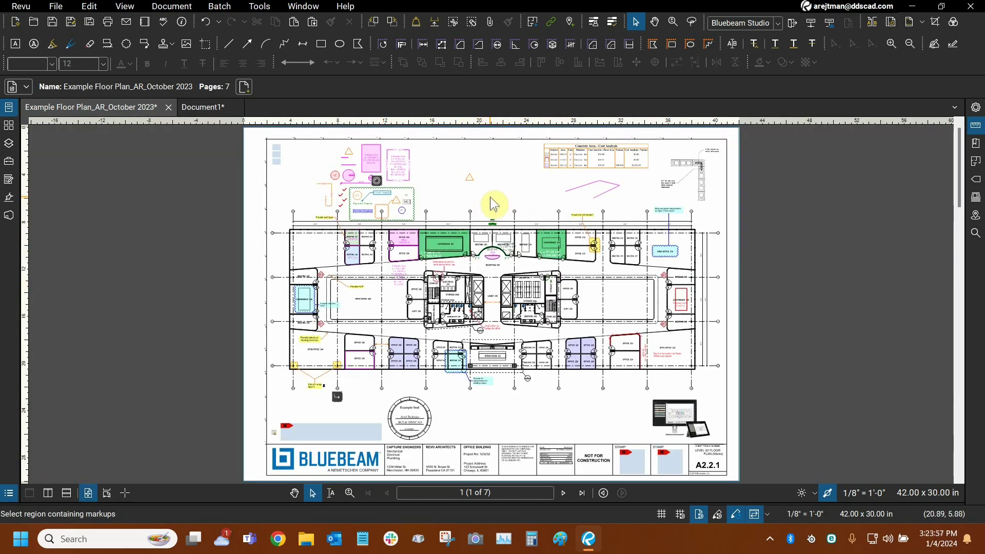